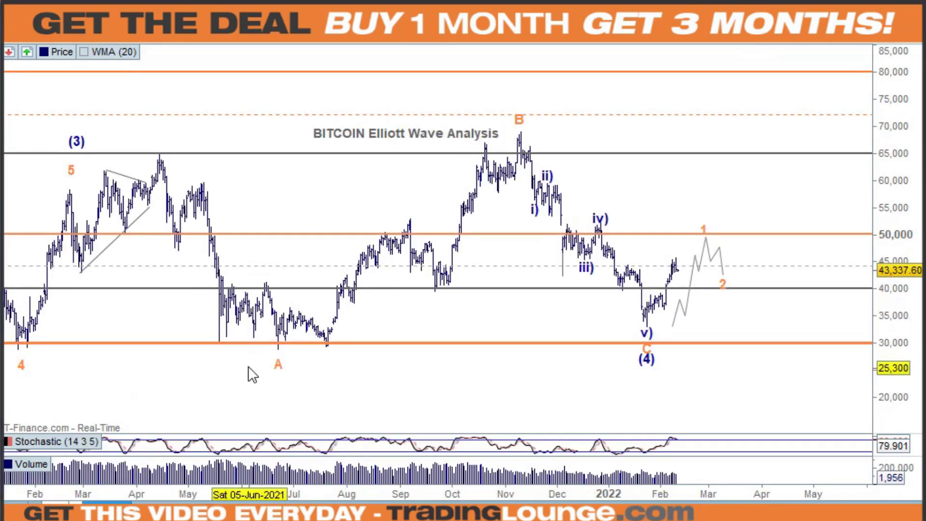
# - Rescale the daily Bitcoin chart to examine the A-B-C correction from wave (3) down to wave (4)
pyautogui.scroll(-3, 208, 378)
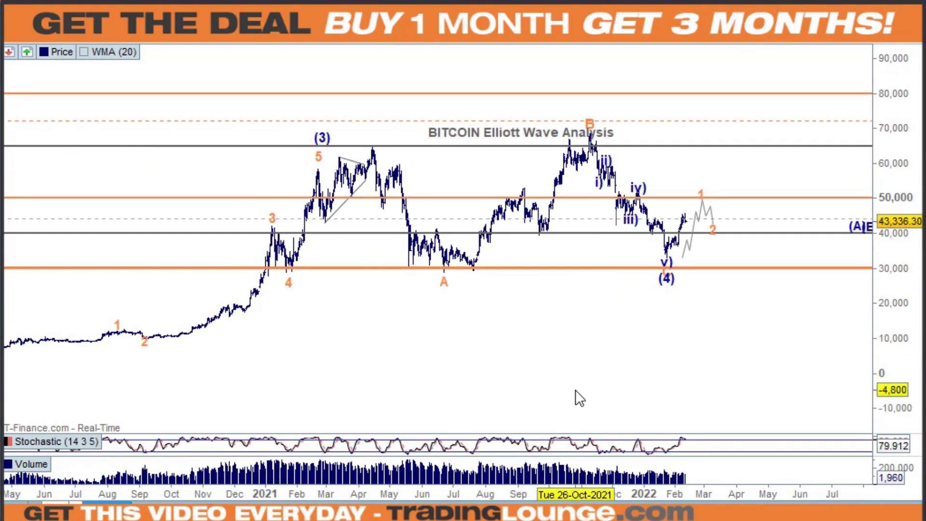
pyautogui.scroll(3, 554, 401)
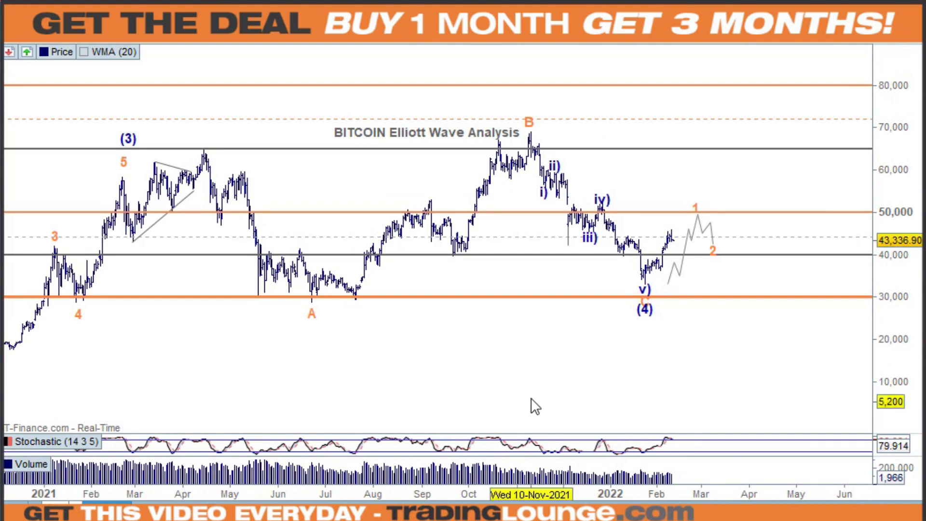
pyautogui.moveTo(893, 363); pyautogui.dragTo(889, 399)
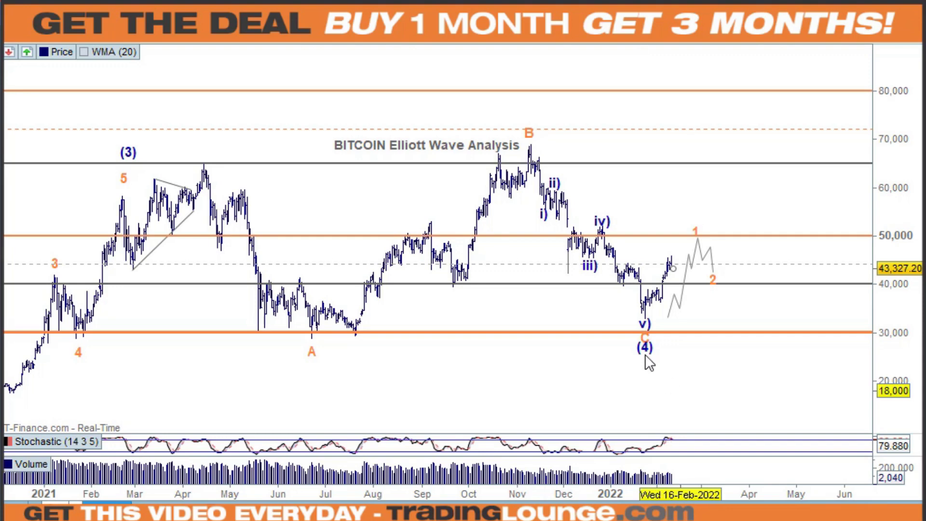
# - Switch to the longer-interval chart with the A-B-C-D-E triangle count and delete the zigzag projection line between C and D
pyautogui.click(116, 35)
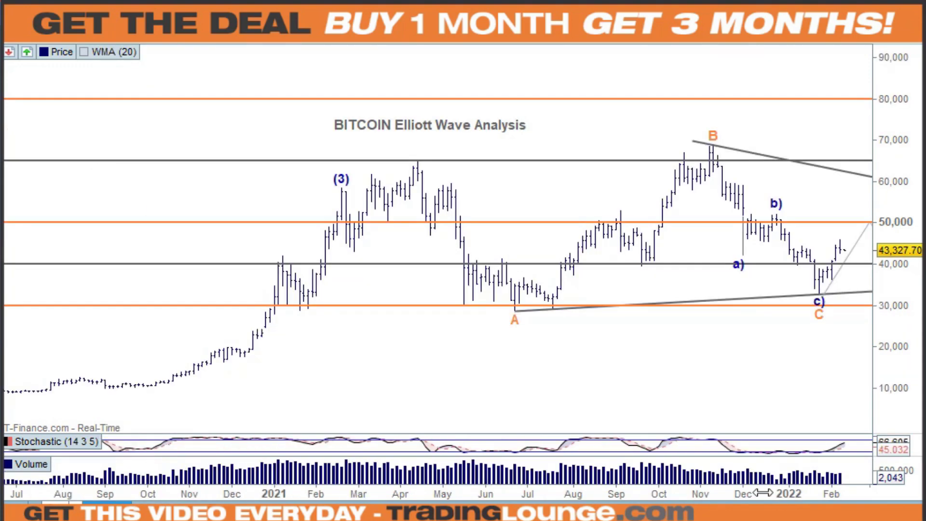
pyautogui.moveTo(761, 493); pyautogui.dragTo(404, 495)
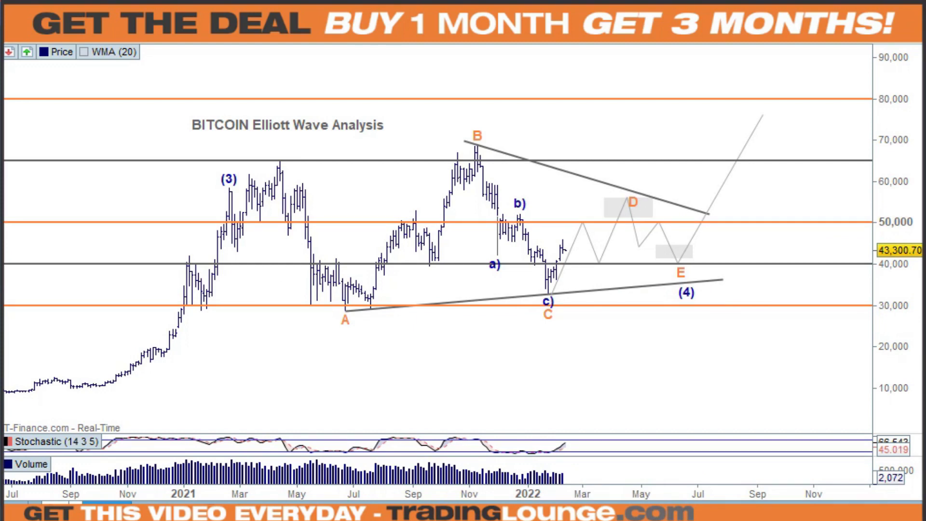
pyautogui.click(572, 251)
pyautogui.click(589, 249)
pyautogui.press('Delete')
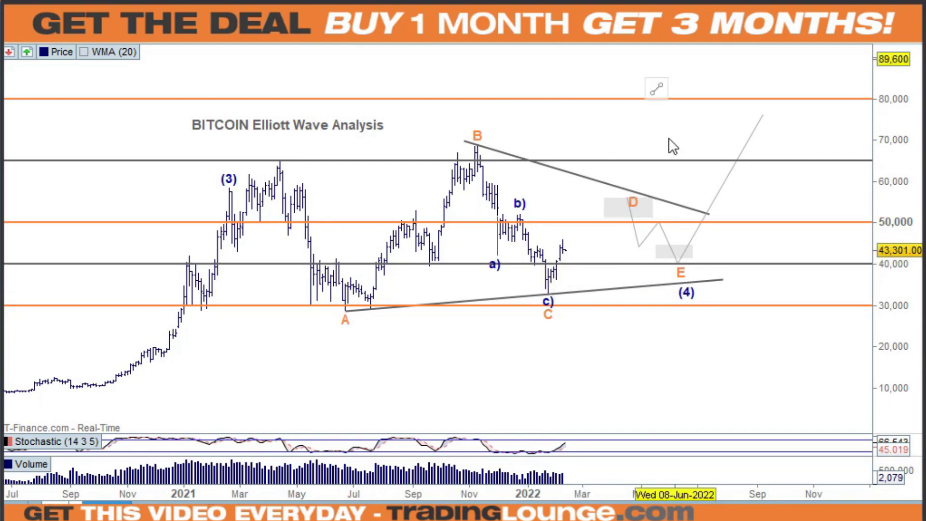
# - Draw a new projection line from wave C up to about 45,000, down to about 38,000, and up to the grey D zone
pyautogui.click(557, 298)
pyautogui.click(576, 241)
pyautogui.click(579, 271)
pyautogui.click(579, 271)
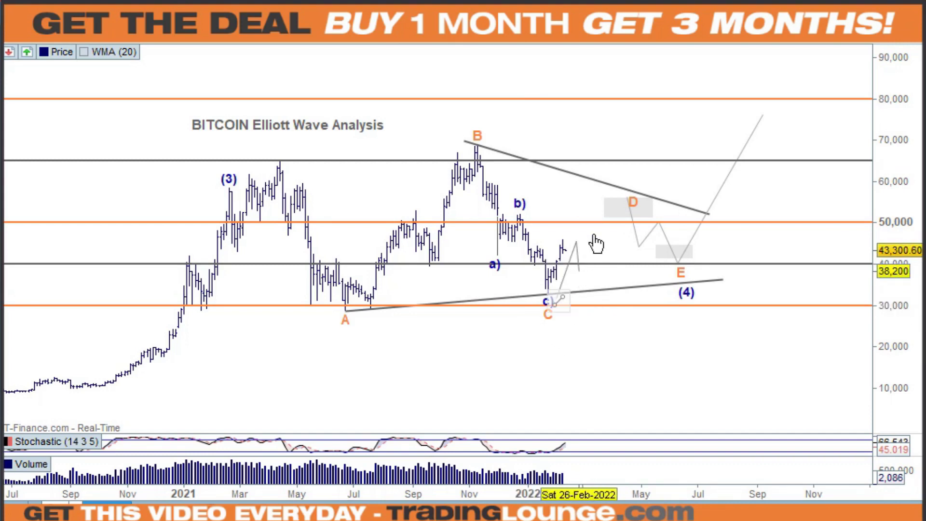
pyautogui.click(604, 207)
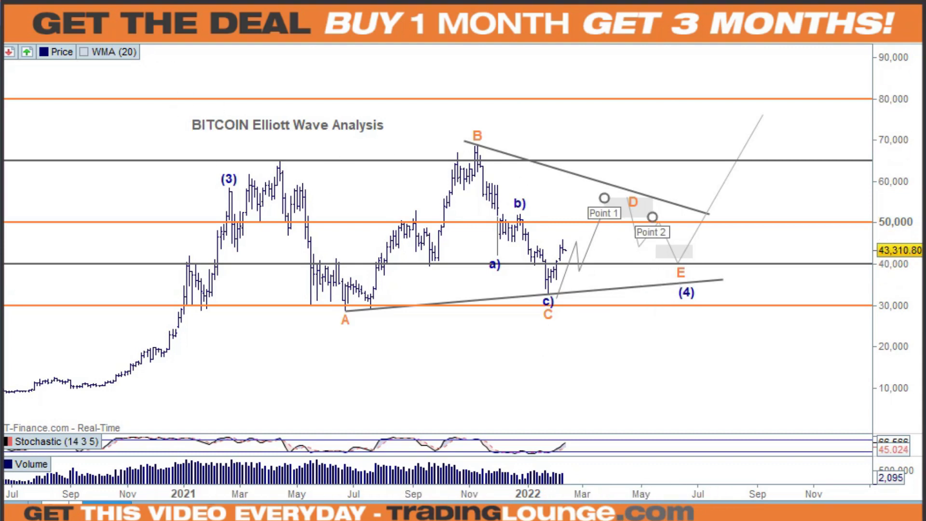
# - Switch to the 2-hour chart and rescale both axes to examine the projected path from wave C through b) to D and E
pyautogui.click(140, 37)
pyautogui.click(181, 428)
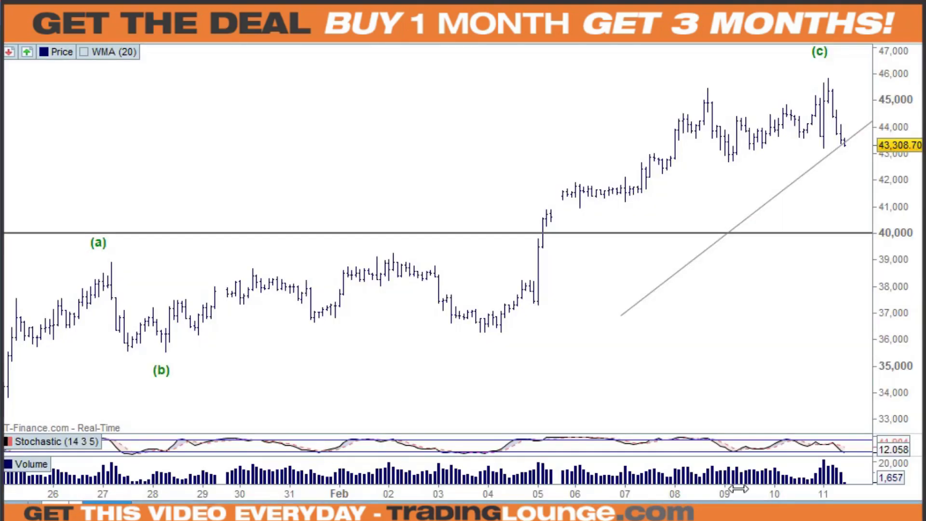
pyautogui.moveTo(739, 489); pyautogui.dragTo(546, 486)
pyautogui.scroll(-5, 530, 344)
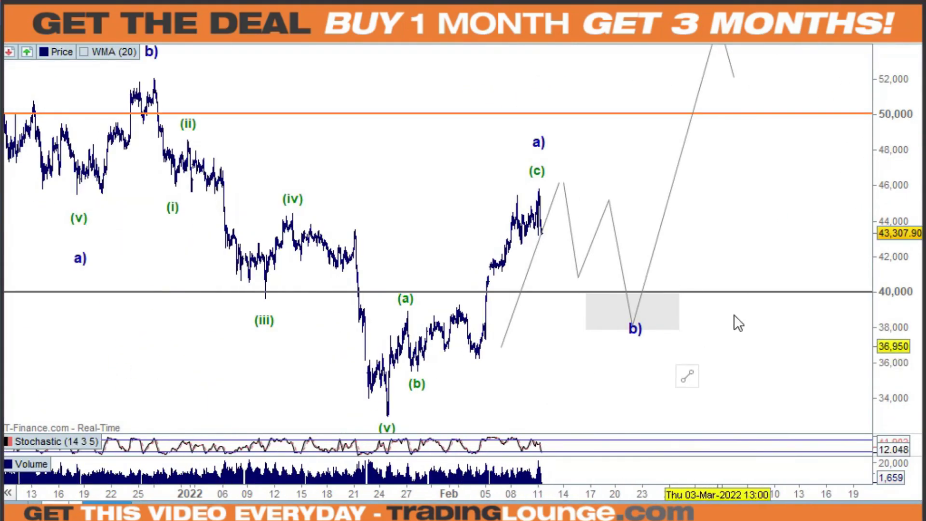
pyautogui.moveTo(897, 110); pyautogui.dragTo(904, 171)
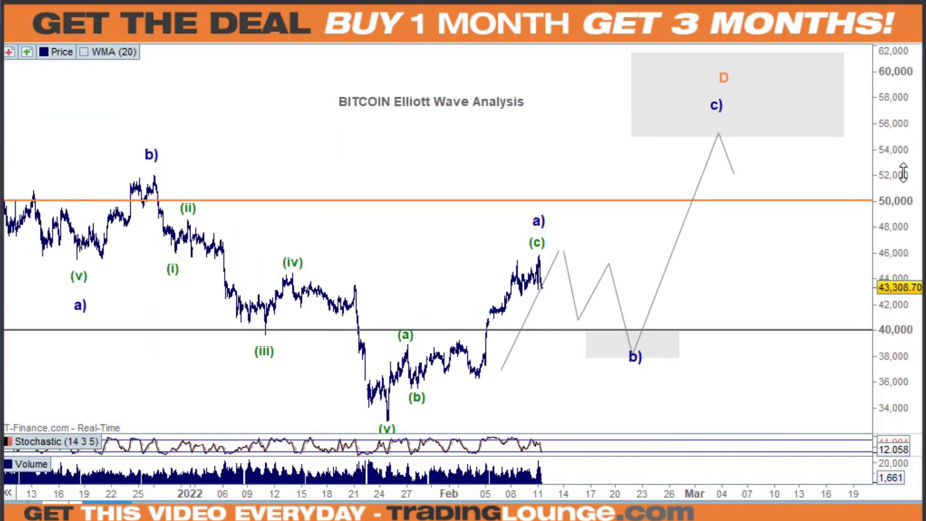
pyautogui.moveTo(909, 417); pyautogui.dragTo(889, 315)
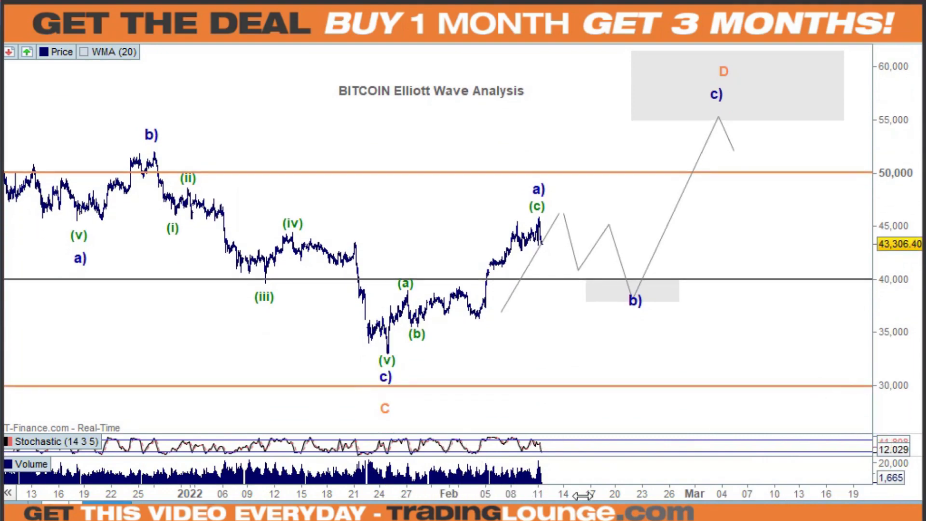
pyautogui.moveTo(773, 498); pyautogui.dragTo(555, 499)
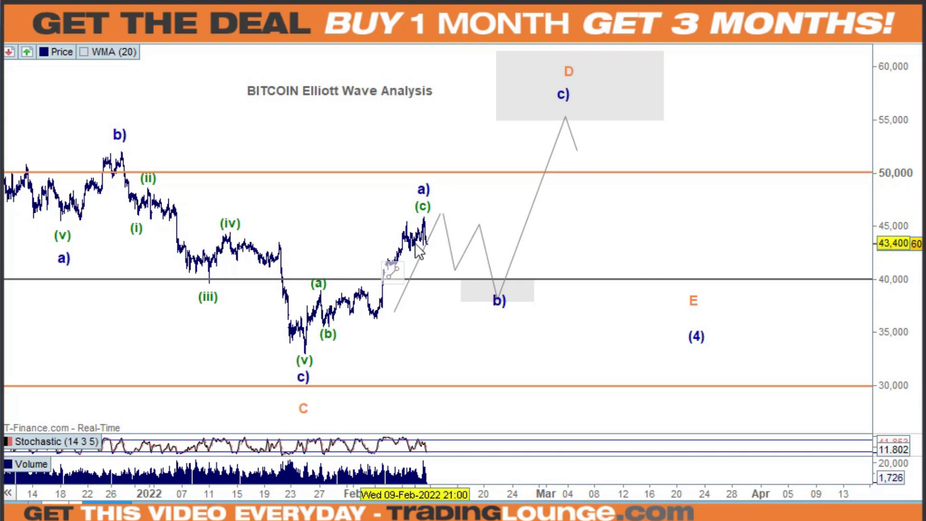
# - Return to the daily chart and rescale it to examine the decline from B to wave (4) and the projected waves 1 and 2
pyautogui.click(128, 37)
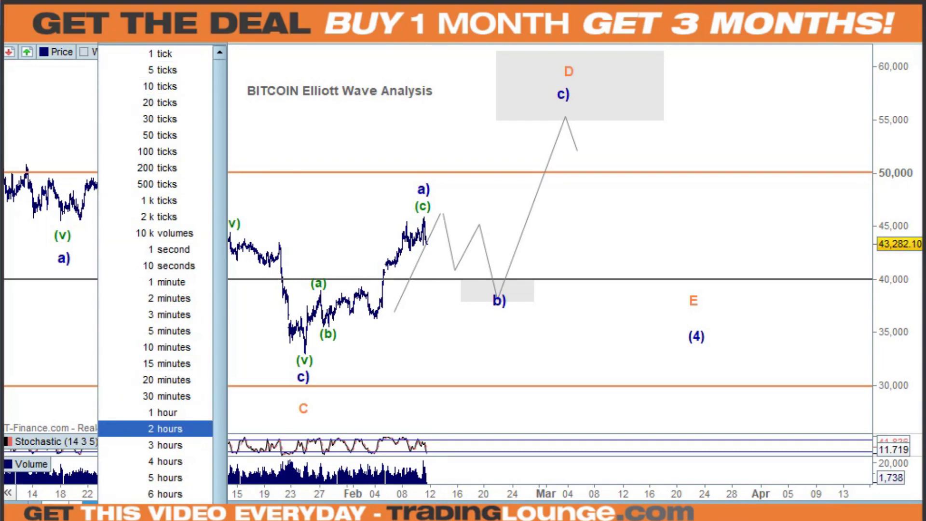
pyautogui.click(197, 506)
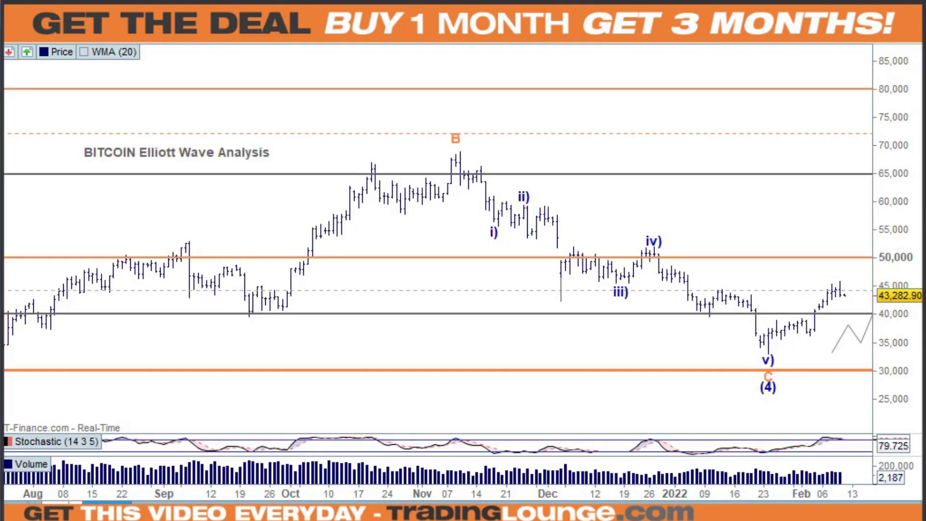
pyautogui.moveTo(745, 496); pyautogui.dragTo(472, 496)
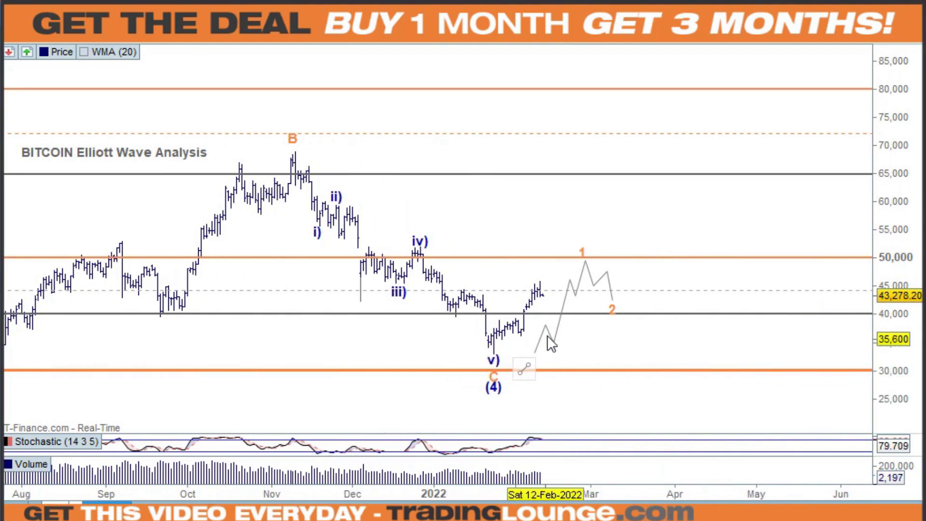
pyautogui.moveTo(896, 167); pyautogui.dragTo(898, 103)
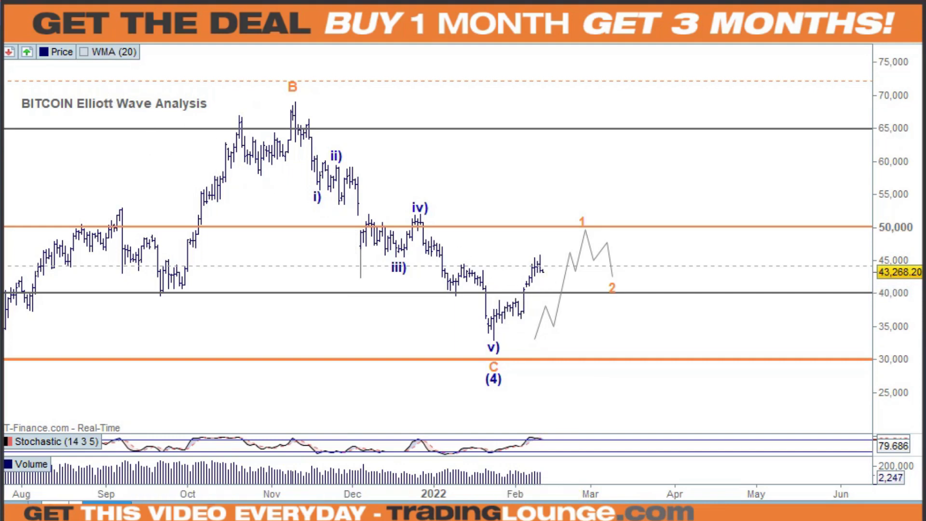
# - Switch to the 4-hour chart and rescale it to examine the five-wave count from the wave (4) low up to wave 1
pyautogui.click(143, 36)
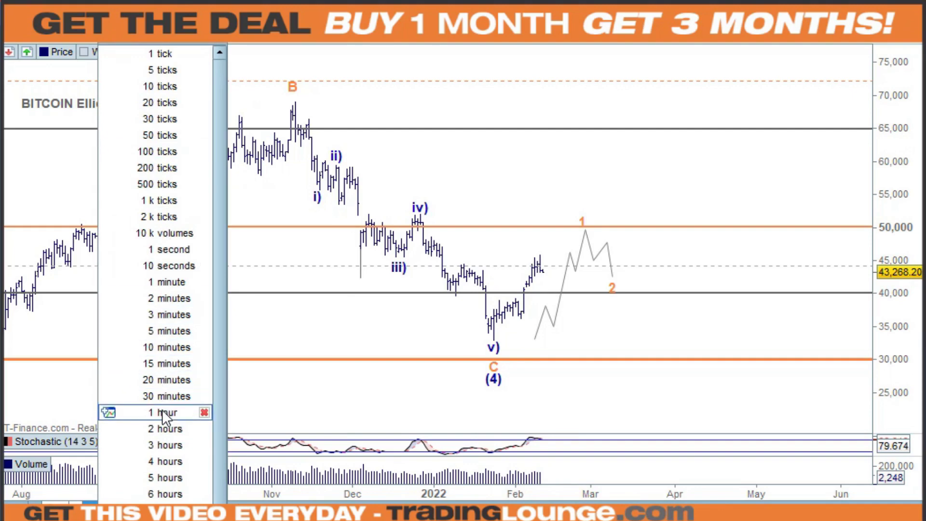
pyautogui.click(161, 460)
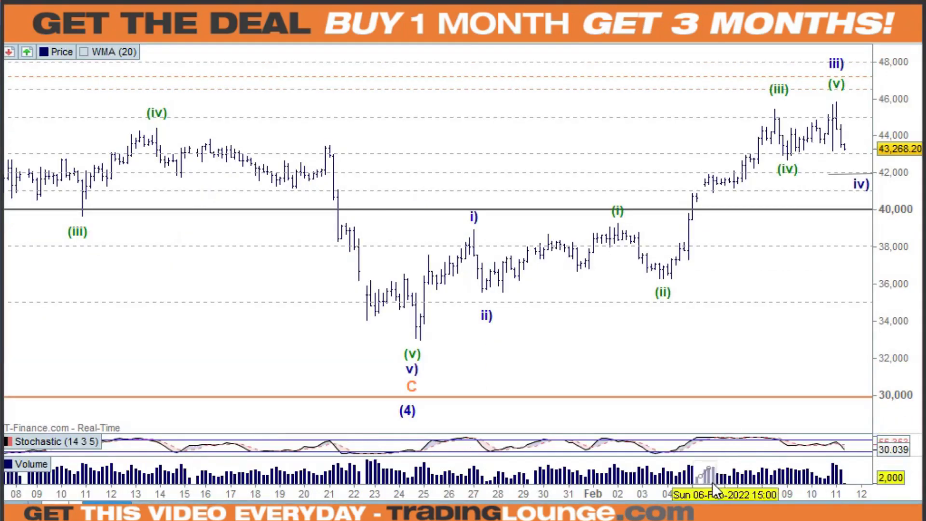
pyautogui.moveTo(722, 490); pyautogui.dragTo(465, 491)
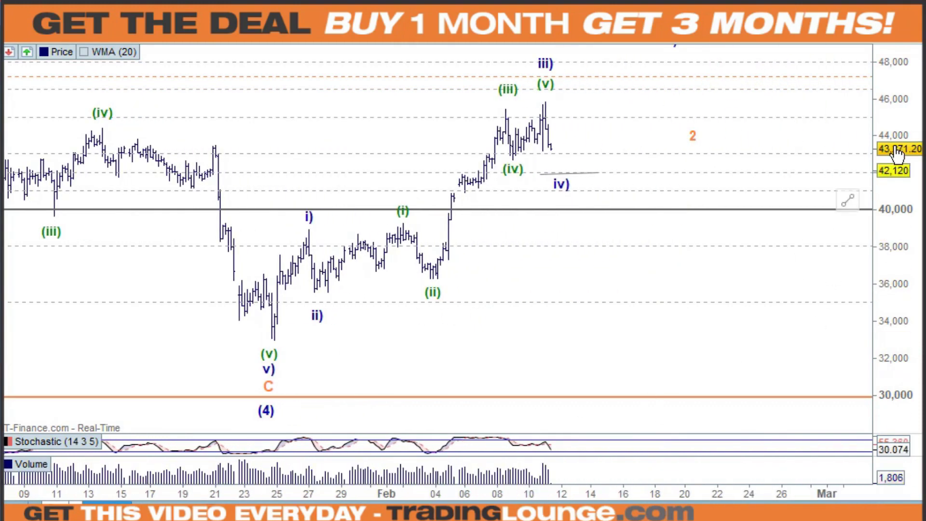
pyautogui.moveTo(895, 94); pyautogui.dragTo(893, 177)
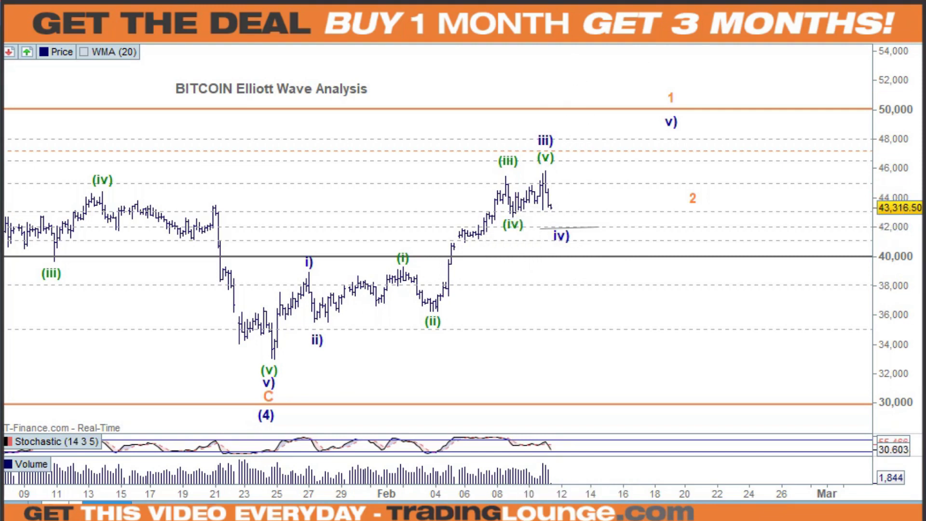
# - Draw one grey zone from wave (iv) between about 42,750 and 42,000, and another between about 40,350 and 39,000
pyautogui.click(513, 216)
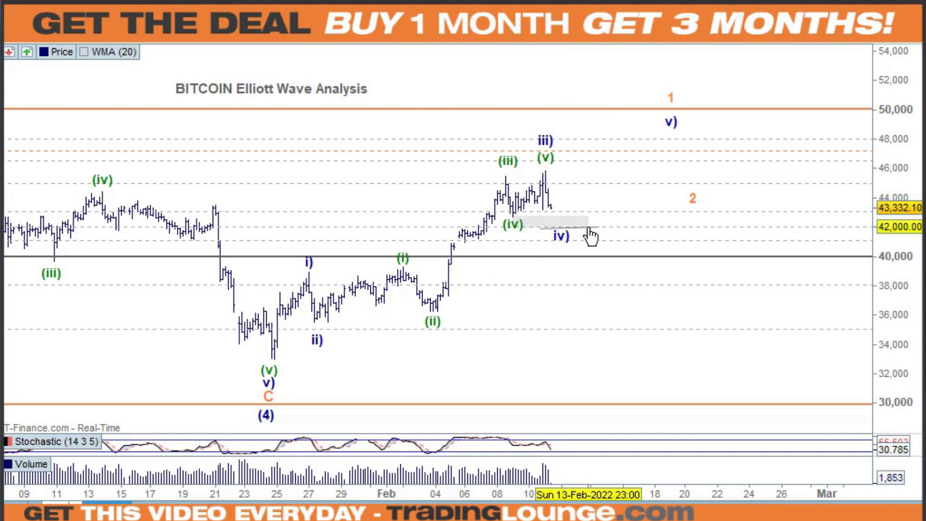
pyautogui.click(588, 228)
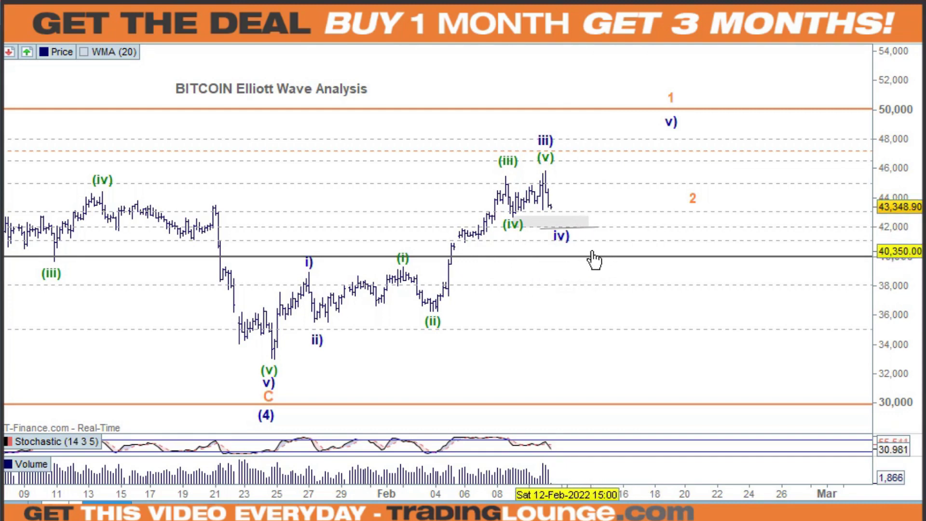
pyautogui.moveTo(591, 251); pyautogui.dragTo(636, 269)
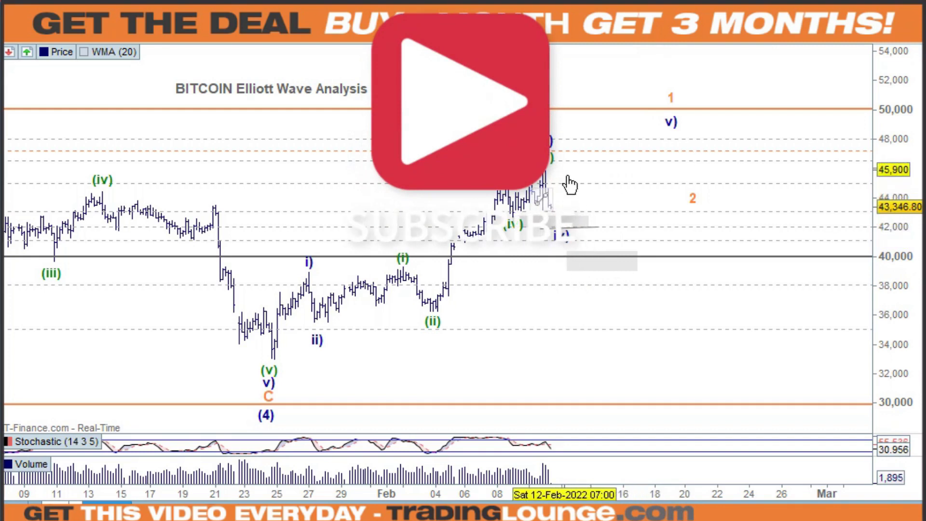
# - Draw projection lines down to about 42,000, up to 48,800, zigzagging to 41,500 and up to 53,300, plus a baseline from the wave (4) low
pyautogui.moveTo(564, 169); pyautogui.dragTo(578, 226)
pyautogui.moveTo(577, 227); pyautogui.dragTo(637, 130)
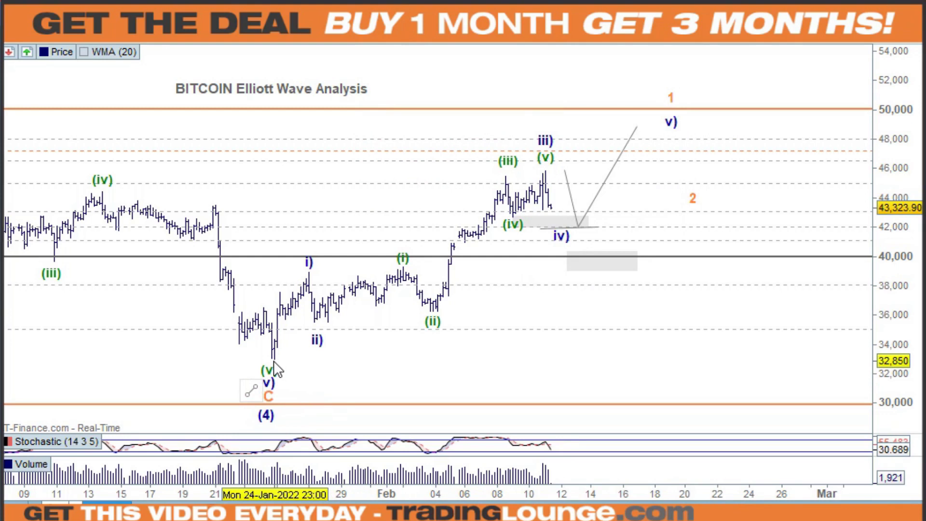
pyautogui.moveTo(273, 361)
pyautogui.mouseDown()
pyautogui.moveTo(467, 264)
pyautogui.moveTo(612, 177)
pyautogui.moveTo(641, 144)
pyautogui.moveTo(637, 127)
pyautogui.moveTo(658, 208)
pyautogui.moveTo(682, 166)
pyautogui.mouseUp()
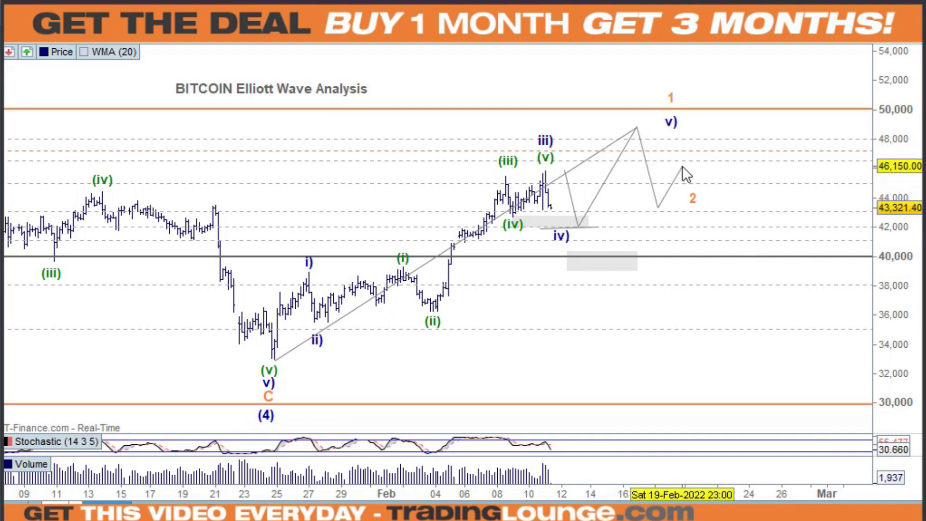
pyautogui.moveTo(698, 225); pyautogui.dragTo(780, 67)
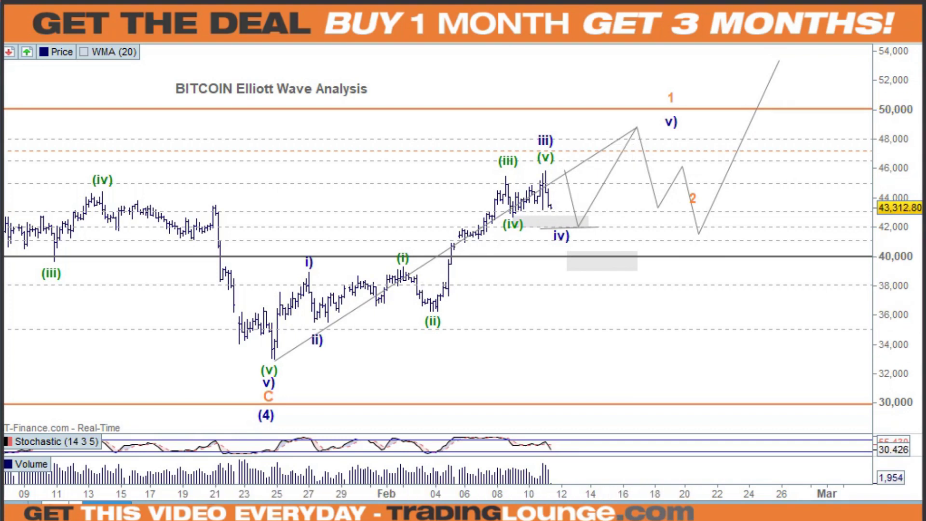
# - Move labels 1 and v) above the projected peak and label 2 below the low of the projected pullback
pyautogui.moveTo(671, 129); pyautogui.dragTo(640, 96)
pyautogui.click(695, 204)
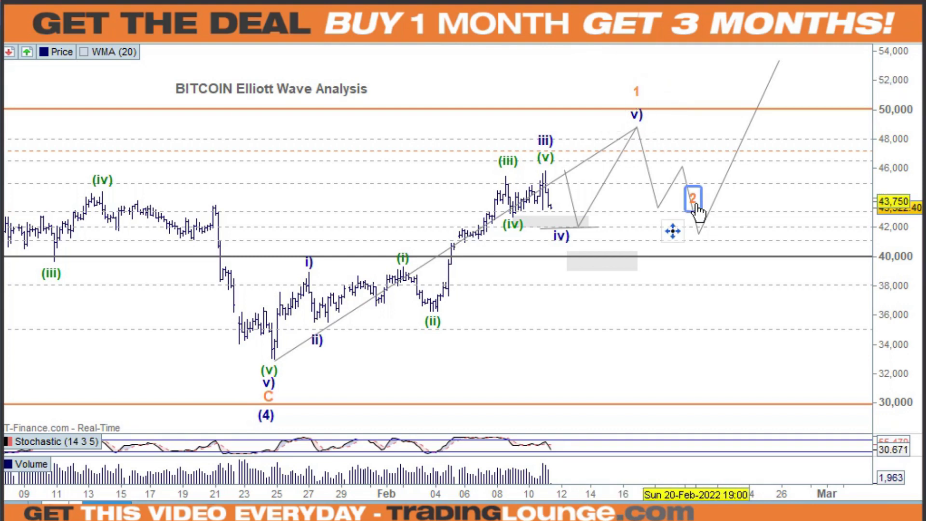
pyautogui.moveTo(697, 208); pyautogui.dragTo(699, 251)
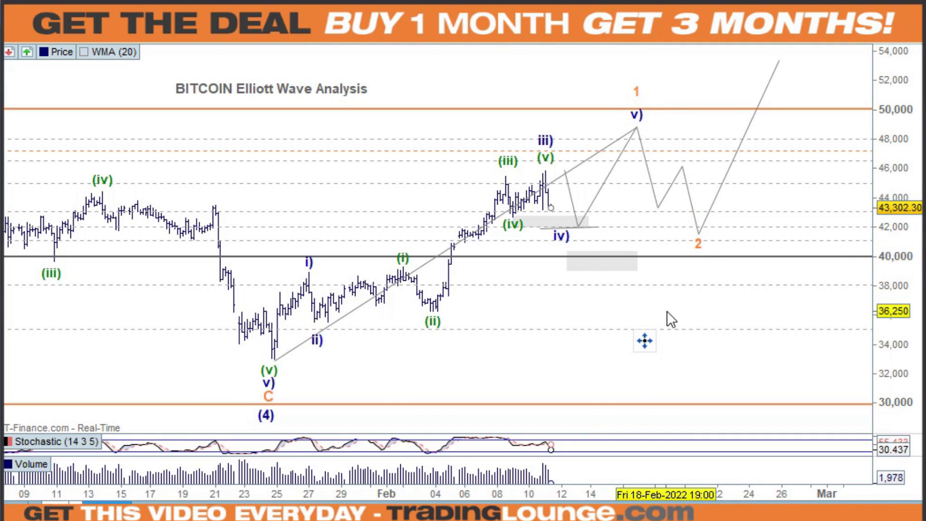
pyautogui.moveTo(667, 493); pyautogui.dragTo(737, 493)
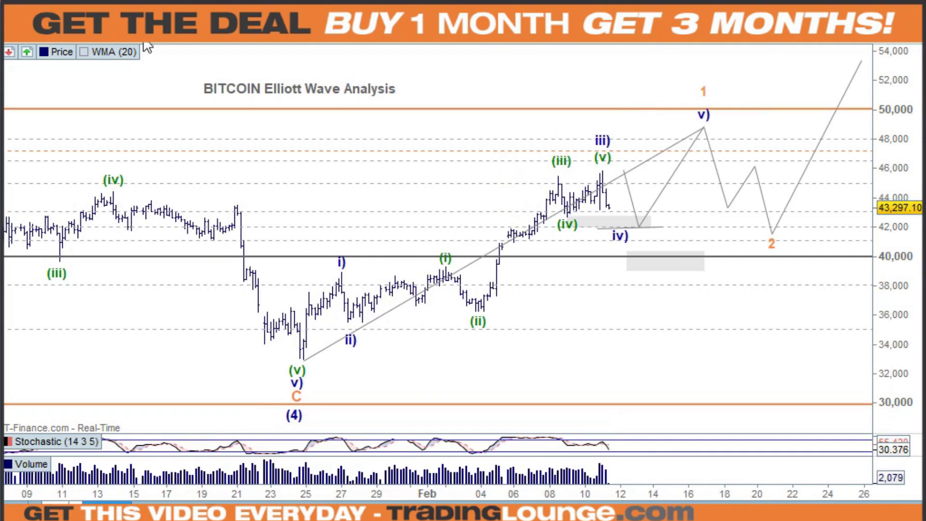
# - Switch to the 1-hour chart and rescale it to examine the count up to iii) and the projected iv) and b)
pyautogui.click(130, 36)
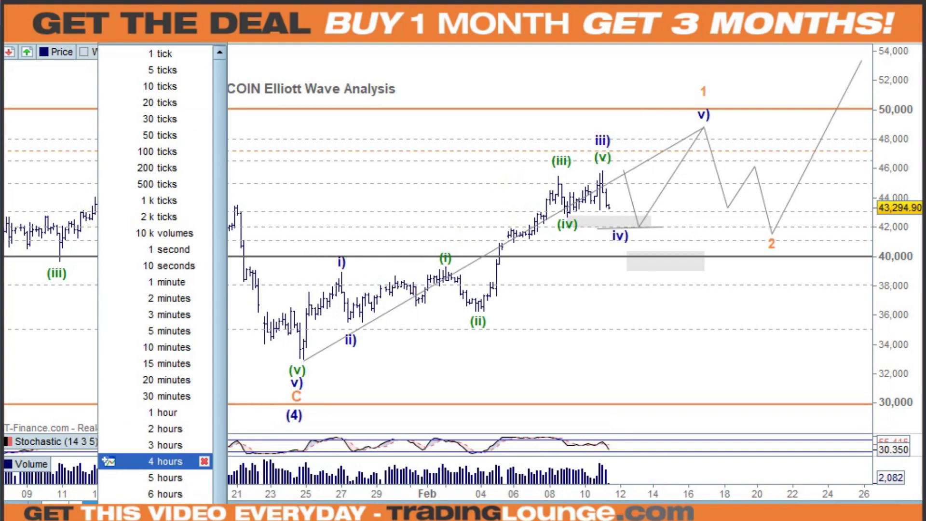
pyautogui.click(161, 412)
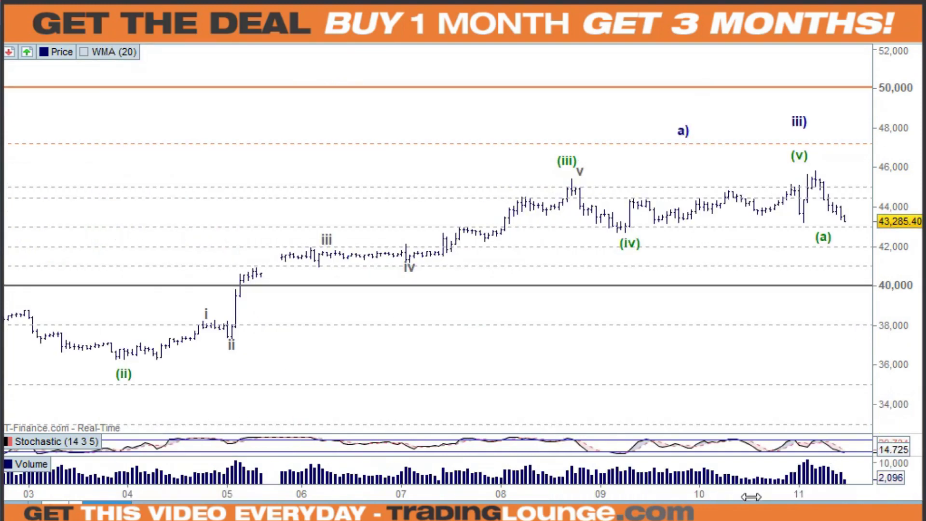
pyautogui.moveTo(751, 496); pyautogui.dragTo(215, 414)
pyautogui.scroll(-5, 499, 361)
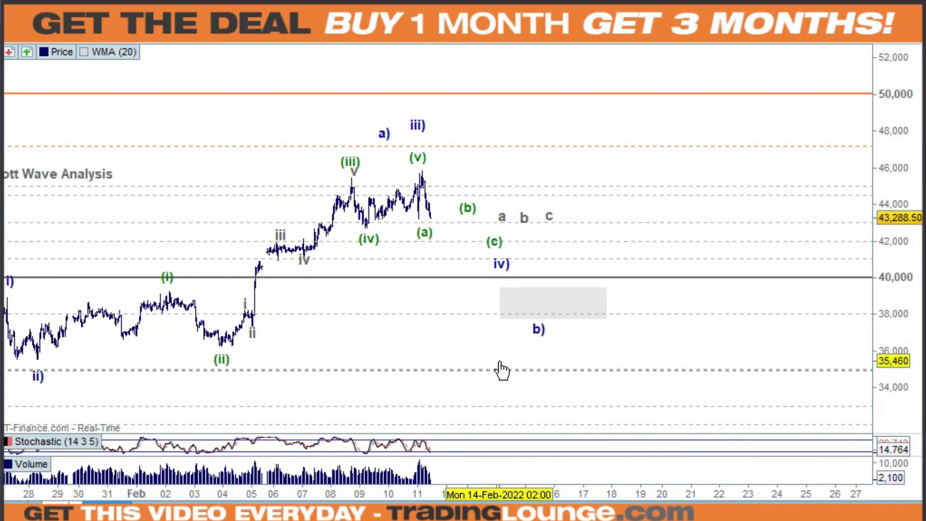
pyautogui.scroll(-3, 502, 370)
pyautogui.scroll(-3, 499, 372)
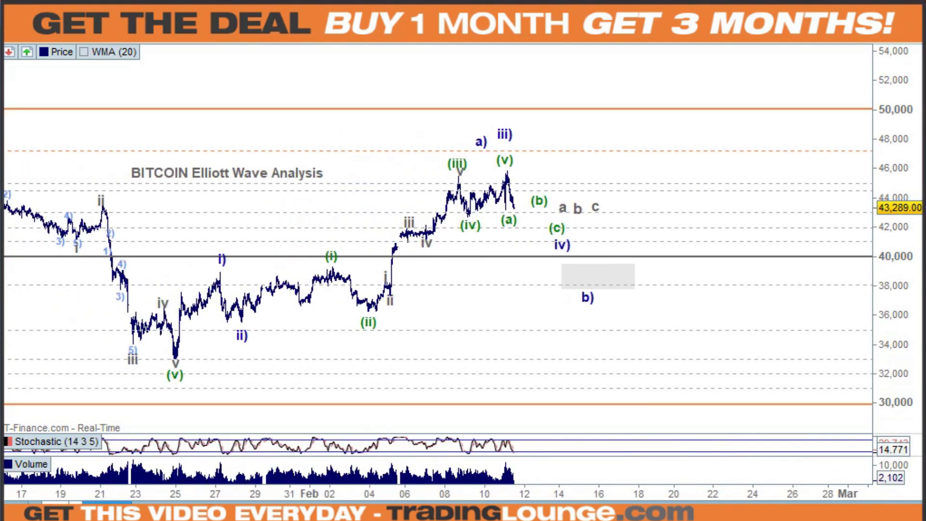
pyautogui.scroll(2, 560, 407)
pyautogui.scroll(3, 562, 408)
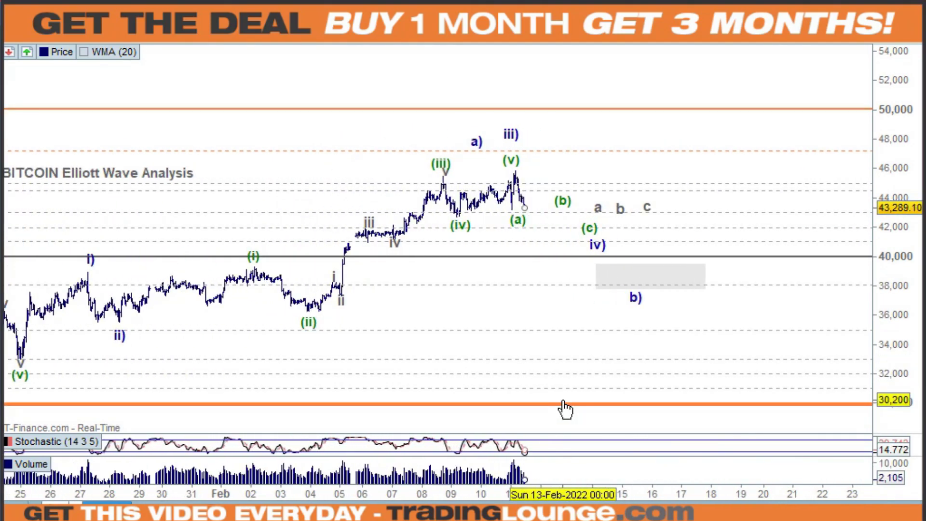
pyautogui.scroll(-1, 564, 409)
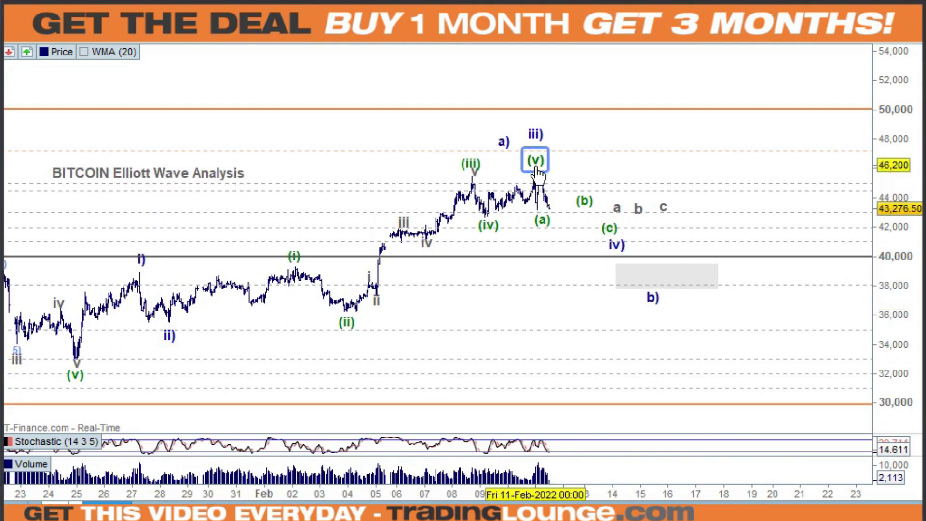
pyautogui.scroll(2, 502, 287)
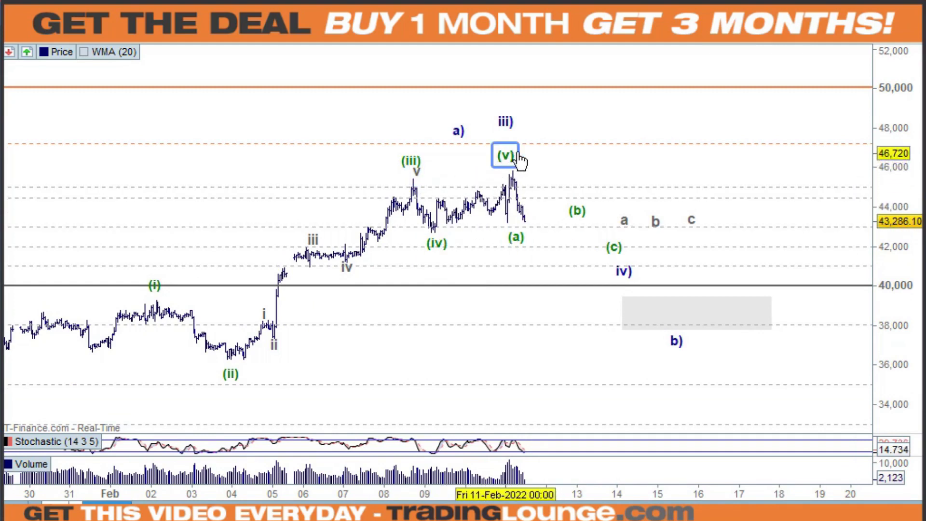
# - Reposition the wave labels: (v), iii) and a) above the 11 February high, (b), (c) and iv) closer to price, and b) inside the grey zone
pyautogui.moveTo(518, 154); pyautogui.dragTo(526, 159)
pyautogui.moveTo(459, 131); pyautogui.dragTo(520, 125)
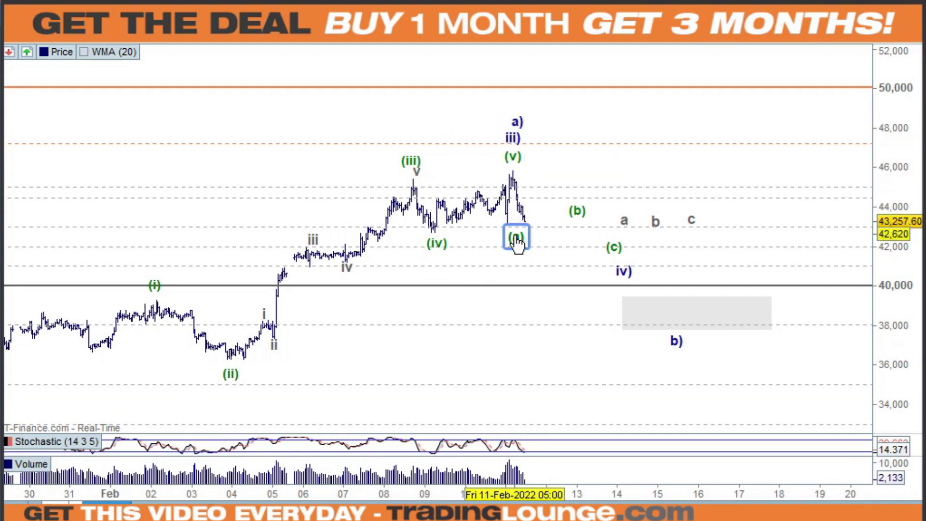
pyautogui.moveTo(577, 210); pyautogui.dragTo(558, 213)
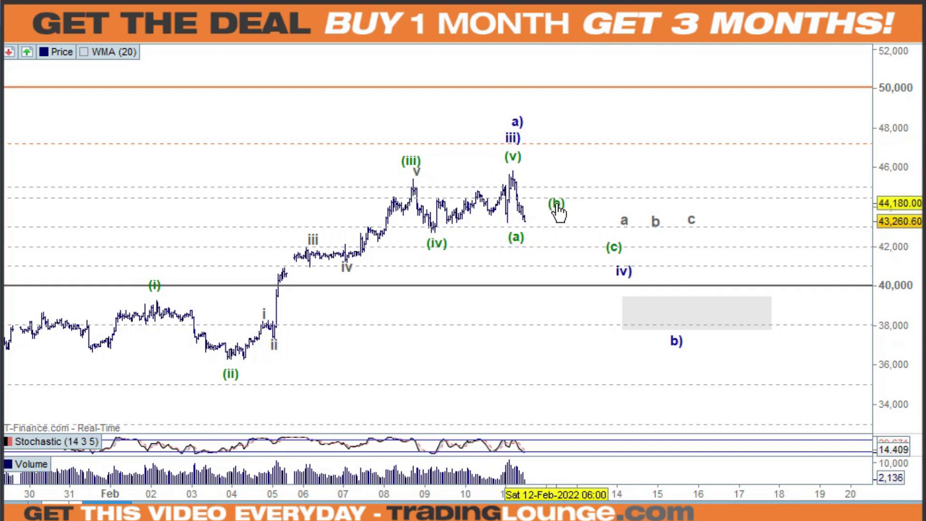
pyautogui.moveTo(614, 247); pyautogui.dragTo(564, 230)
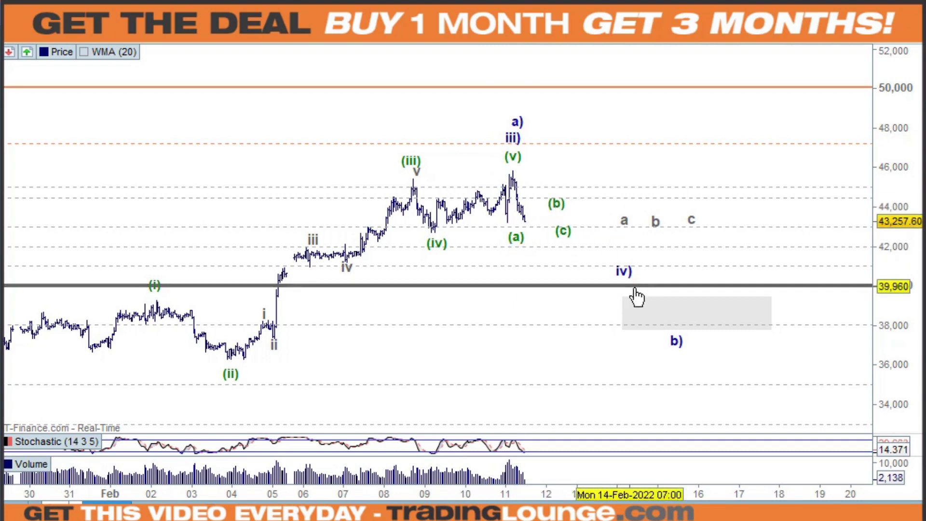
pyautogui.moveTo(627, 281); pyautogui.dragTo(570, 256)
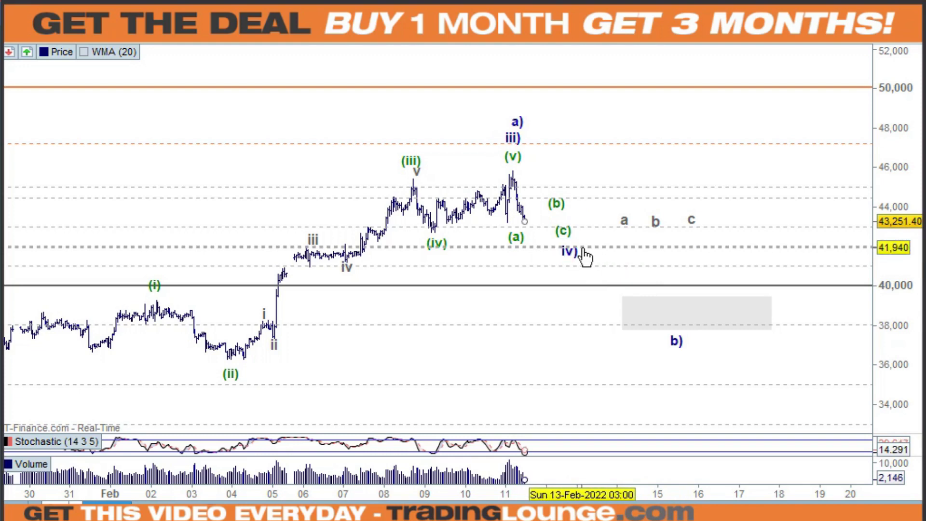
pyautogui.moveTo(673, 338); pyautogui.dragTo(668, 305)
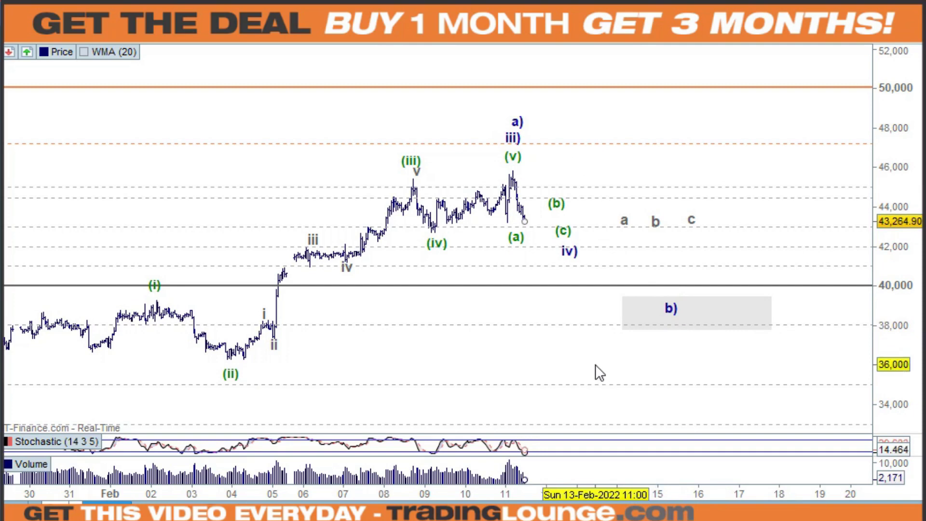
# - Delete the dashed horizontal line at about 44,500
pyautogui.rightClick(728, 210)
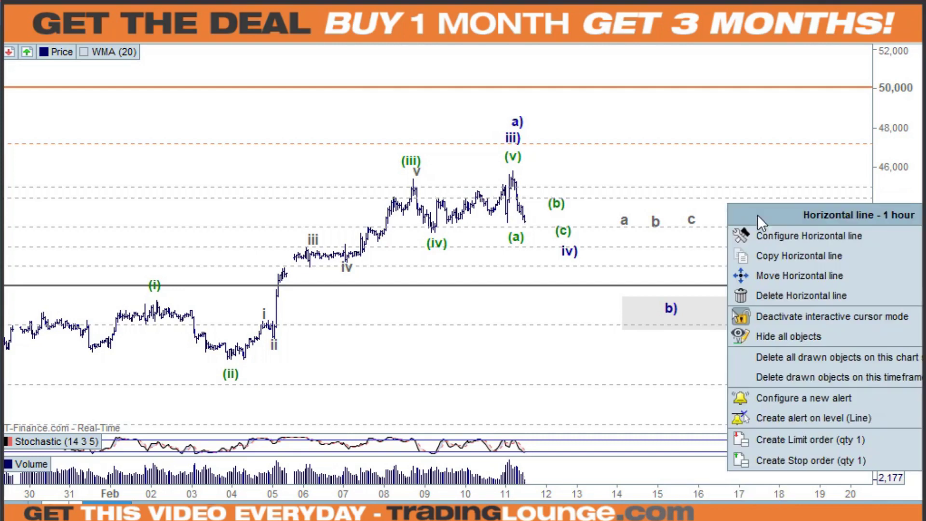
pyautogui.click(767, 293)
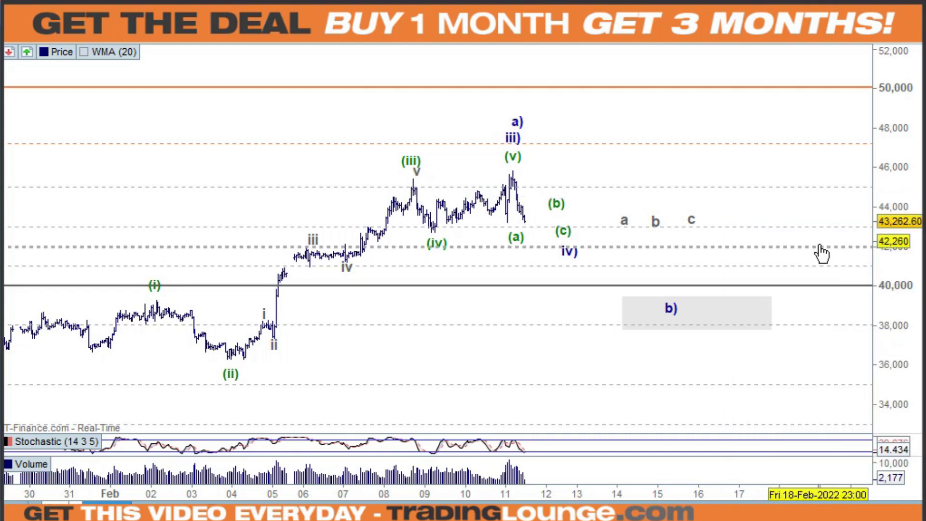
pyautogui.click(699, 320)
pyautogui.click(683, 354)
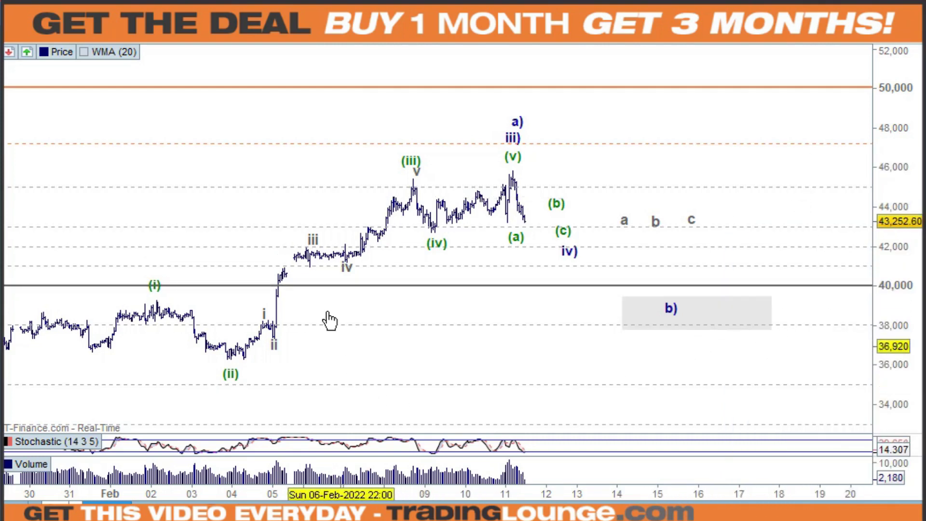
# - Switch to the Ethereum chart, fit the projected waves 1 and 2 in view, and delete the short grey line below wave (v)
pyautogui.click(162, 33)
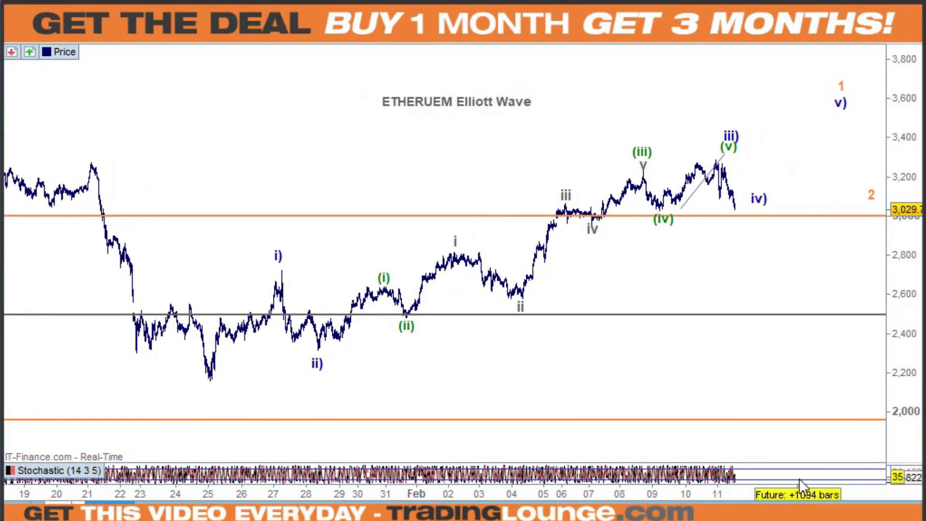
pyautogui.moveTo(816, 494); pyautogui.dragTo(683, 477)
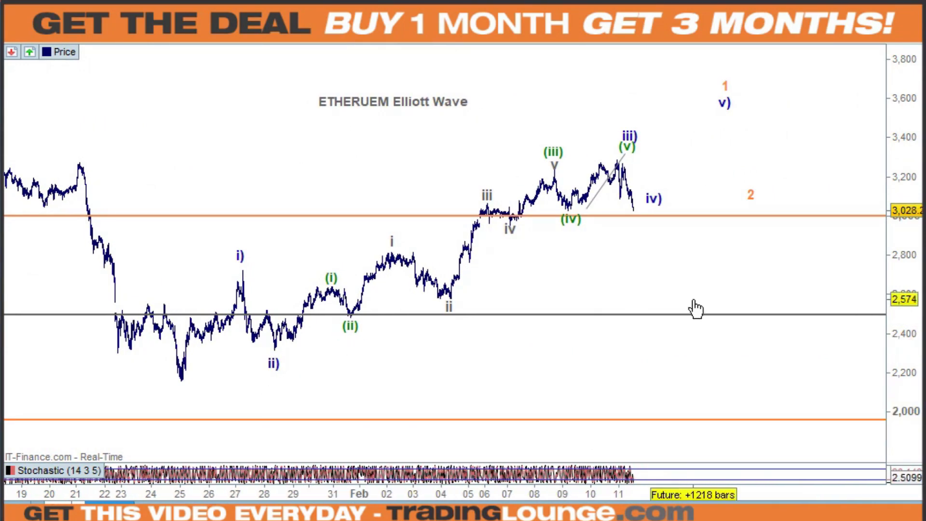
pyautogui.rightClick(607, 186)
pyautogui.click(651, 274)
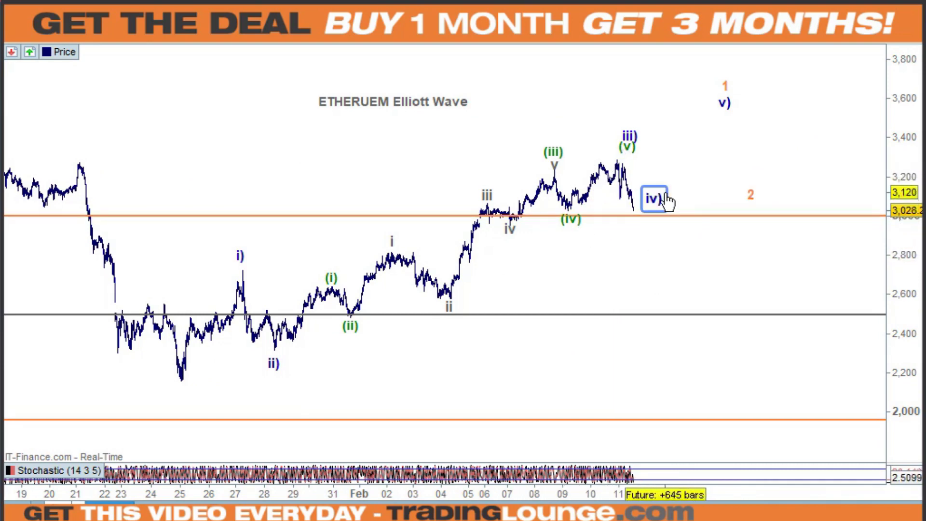
# - Move the iv) label below the orange 3,000 line
pyautogui.moveTo(654, 186); pyautogui.dragTo(635, 155)
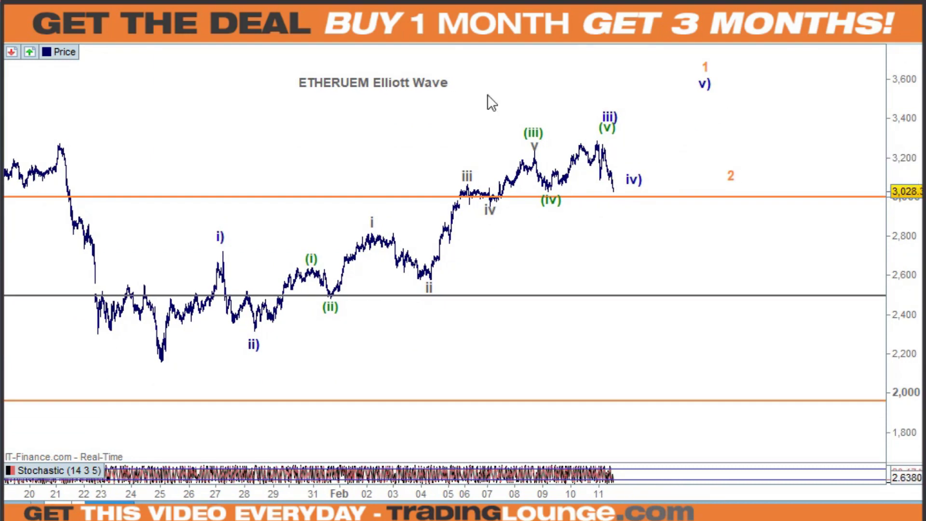
pyautogui.moveTo(633, 178); pyautogui.dragTo(622, 223)
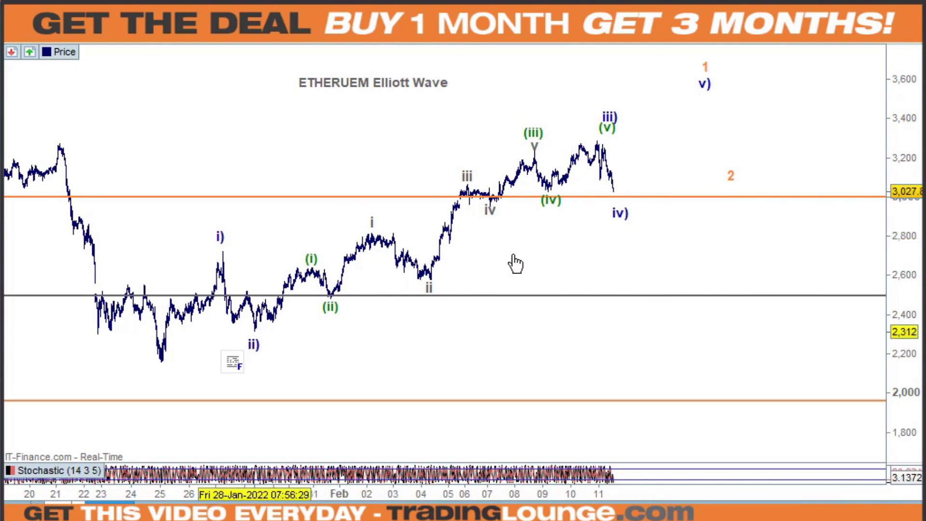
# - Mark the 38.2% retracement of the ii) to iii) rally with a short line at about 2,912, using a temporary Fibonacci retracement
pyautogui.moveTo(255, 332); pyautogui.dragTo(812, 151)
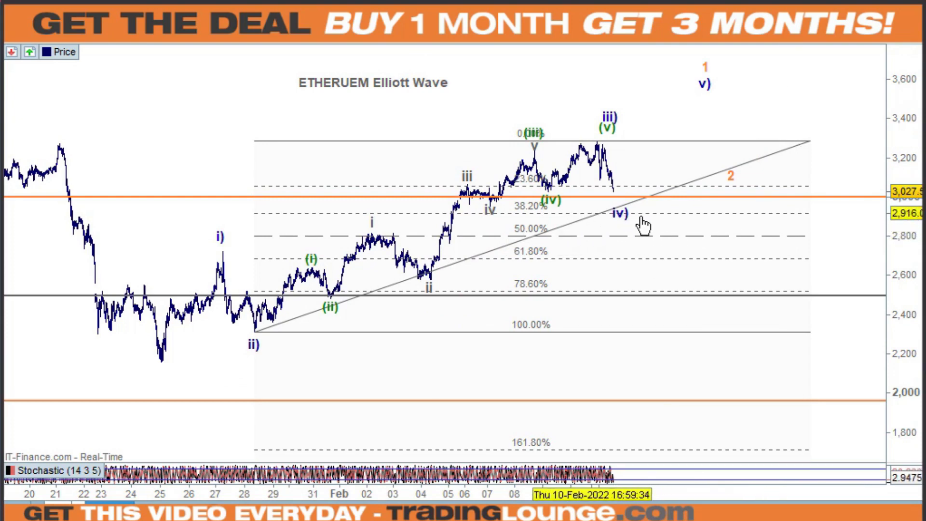
pyautogui.moveTo(642, 217); pyautogui.dragTo(670, 215)
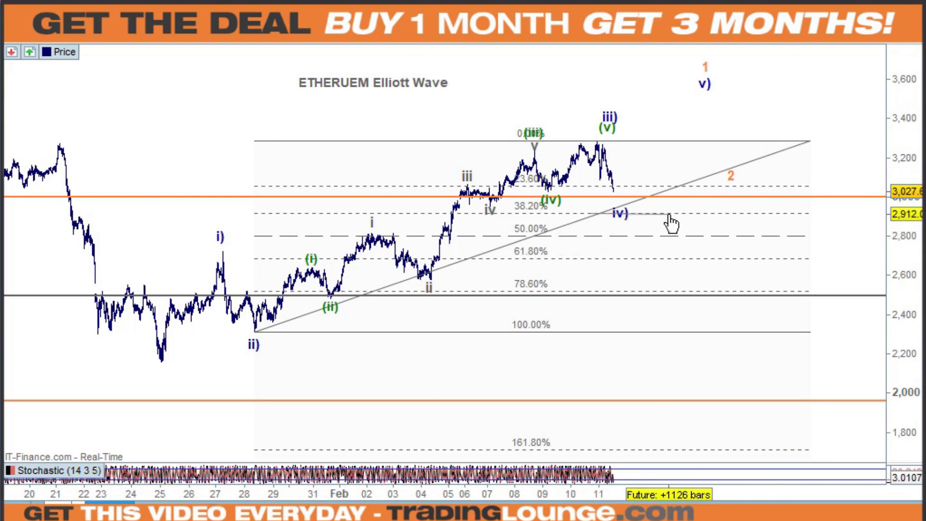
pyautogui.rightClick(698, 215)
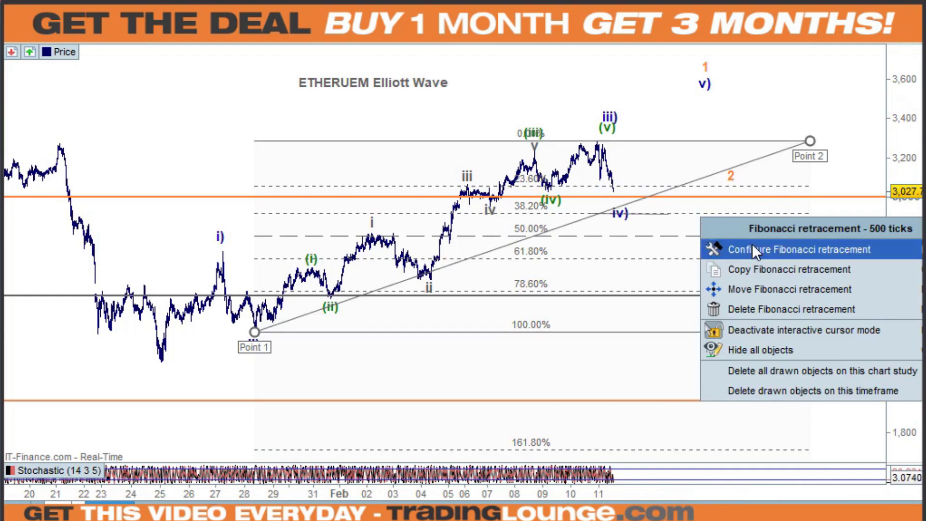
pyautogui.click(748, 314)
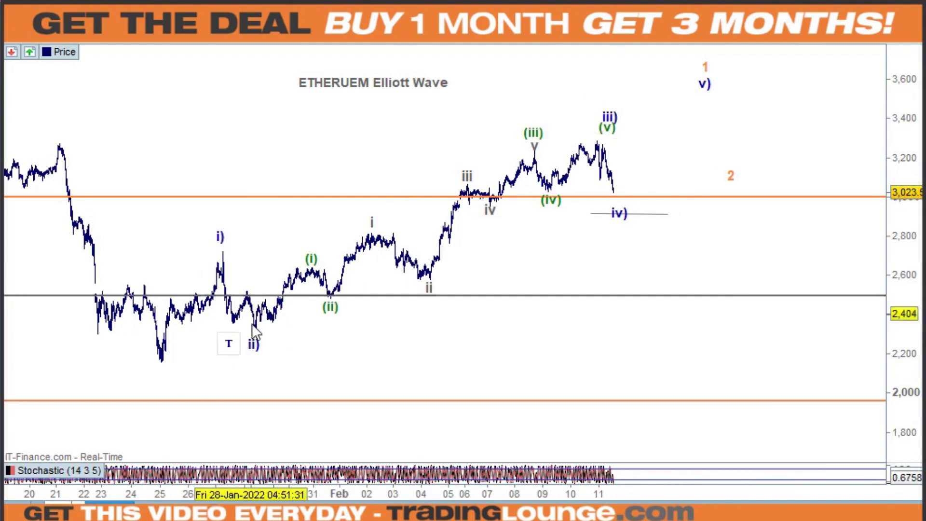
# - Add a blue c) label above iii) at the recent Ethereum high
pyautogui.click(609, 96)
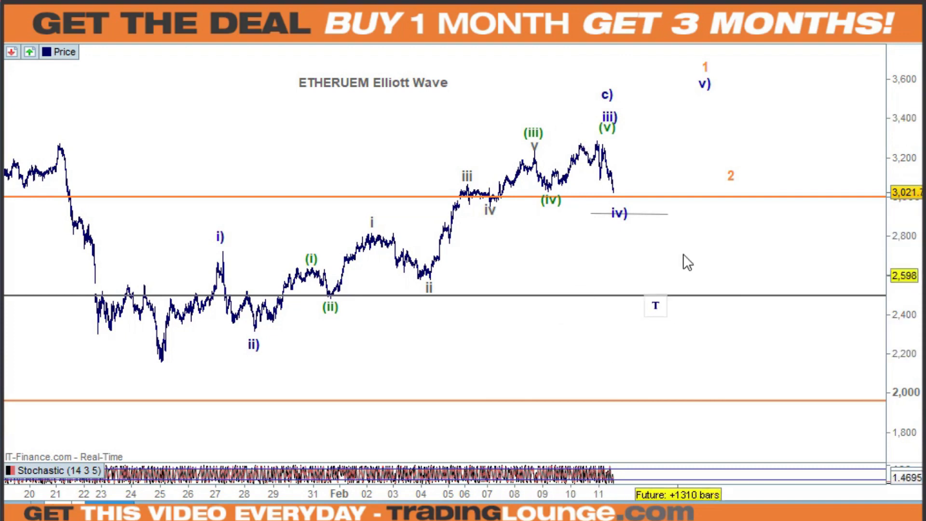
pyautogui.scroll(5, 705, 281)
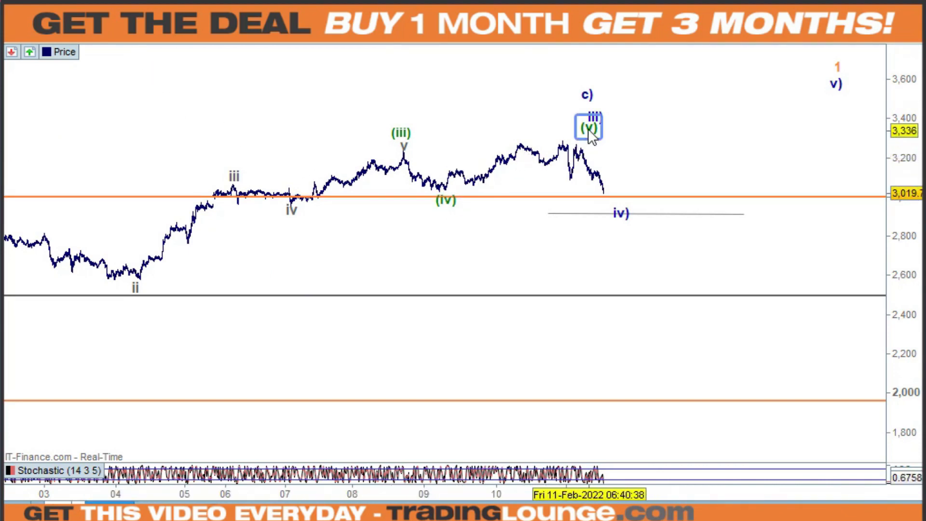
# - Move the green (v) and blue iii) and c) labels back above the chart's highest recent peak
pyautogui.moveTo(588, 129); pyautogui.dragTo(568, 115)
pyautogui.moveTo(588, 99); pyautogui.dragTo(567, 109)
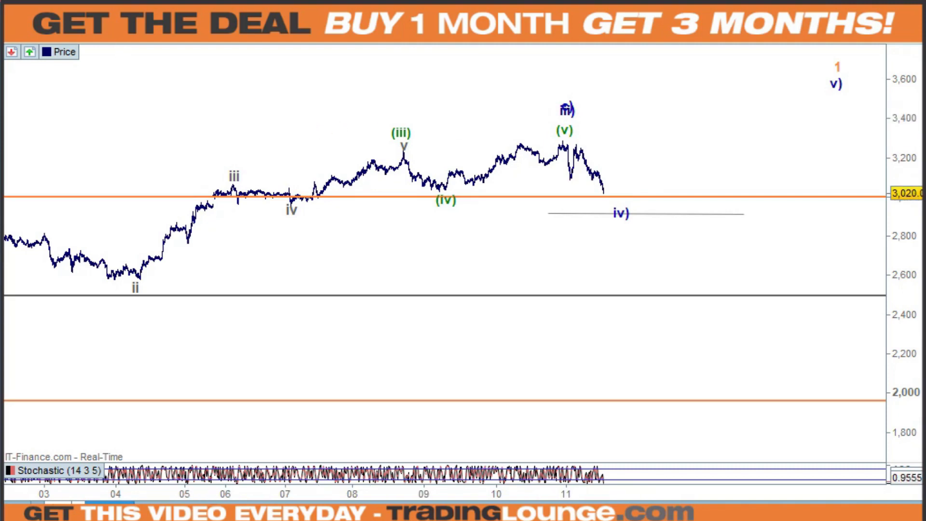
# - Switch the Ethereum chart to the 100-tick timeframe and fit the iii) to iv) projection in view
pyautogui.click(141, 37)
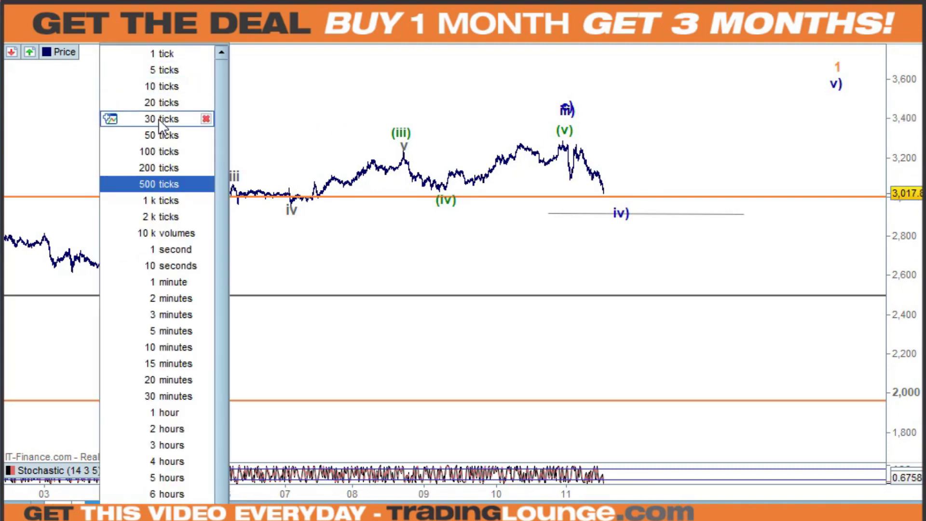
pyautogui.click(160, 151)
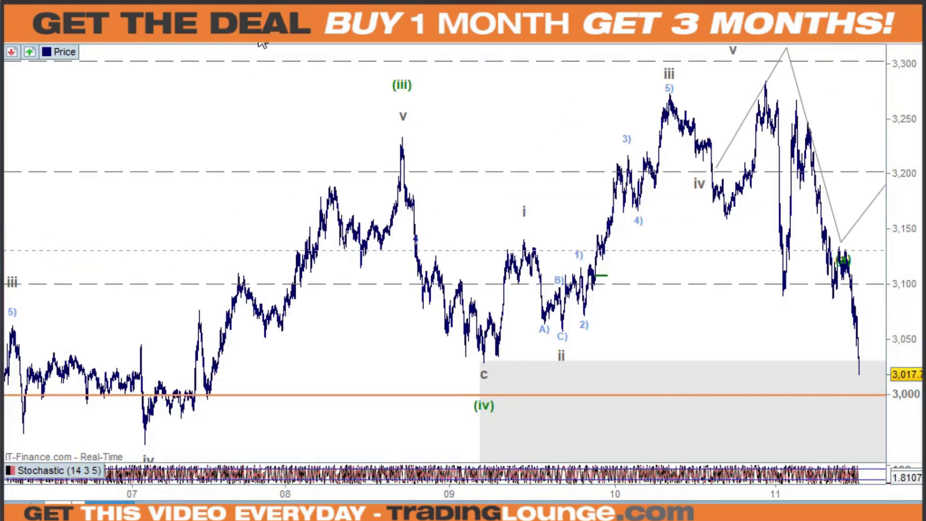
pyautogui.moveTo(906, 76); pyautogui.dragTo(896, 172)
pyautogui.moveTo(904, 365); pyautogui.dragTo(907, 305)
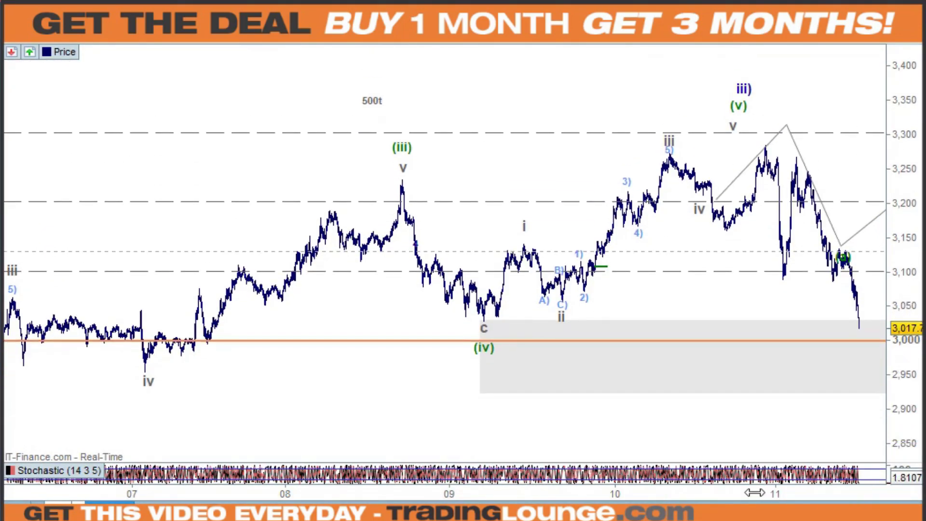
pyautogui.moveTo(755, 491); pyautogui.dragTo(392, 468)
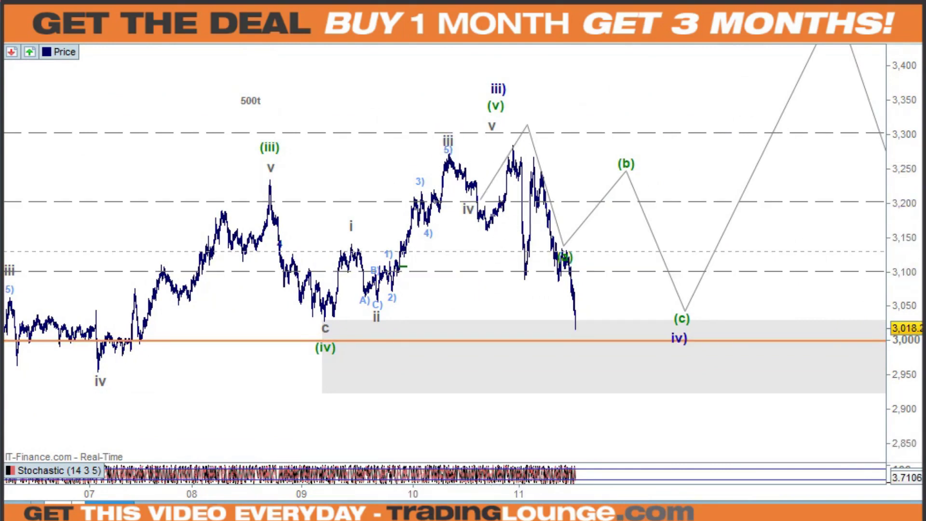
# - Delete the outdated grey projection lines running from grey iv through (a) and (b) to (c)
pyautogui.press('Delete')
pyautogui.press('Delete')
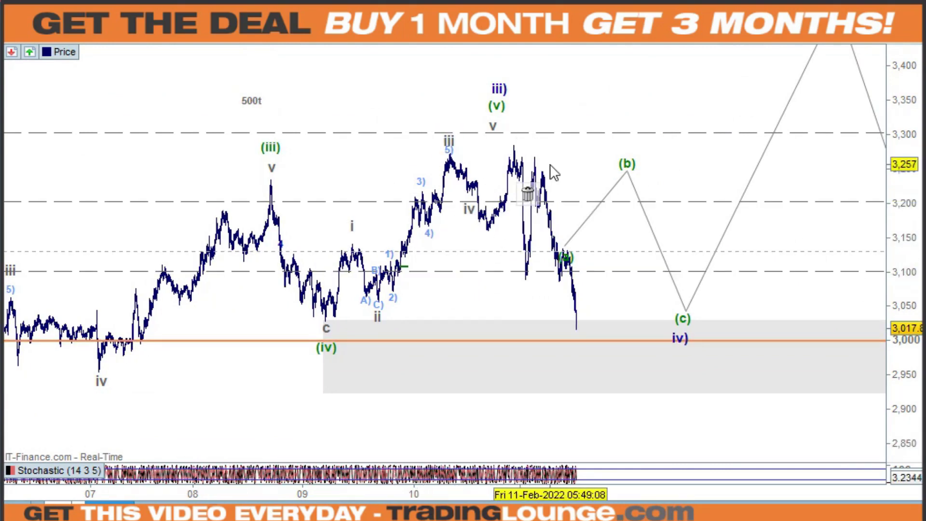
pyautogui.click(579, 230)
pyautogui.click(648, 240)
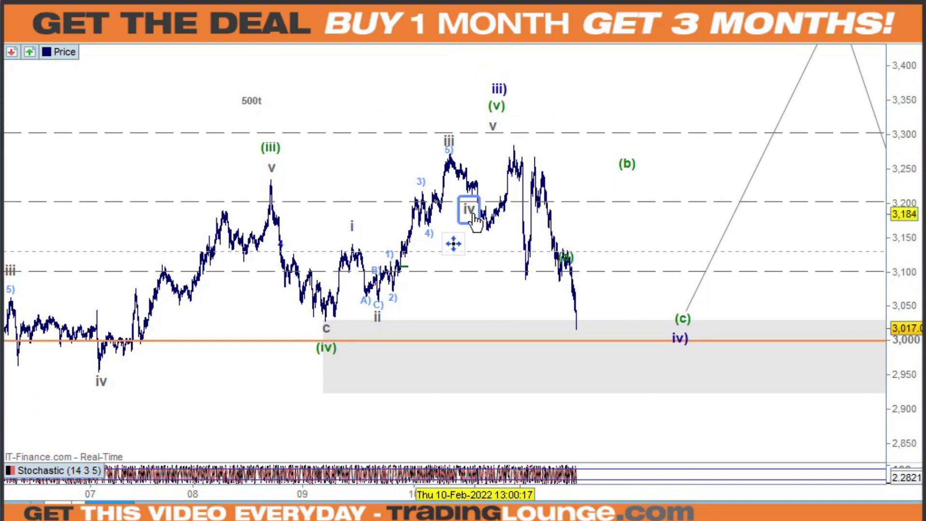
# - Move grey iv below the low before the final high, and stack v, (v) and iii) above that high
pyautogui.moveTo(469, 210); pyautogui.dragTo(491, 246)
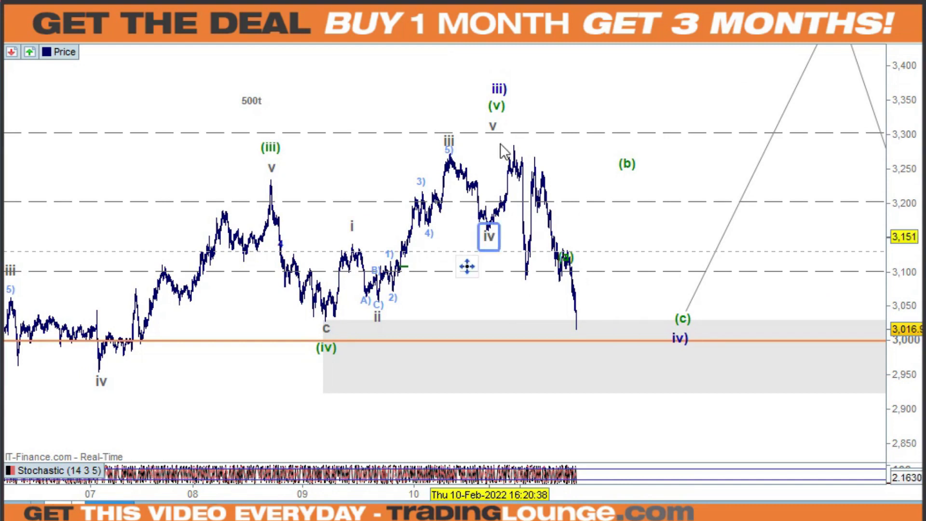
pyautogui.click(492, 125)
pyautogui.moveTo(492, 126); pyautogui.dragTo(519, 110)
pyautogui.click(496, 106)
pyautogui.click(506, 93)
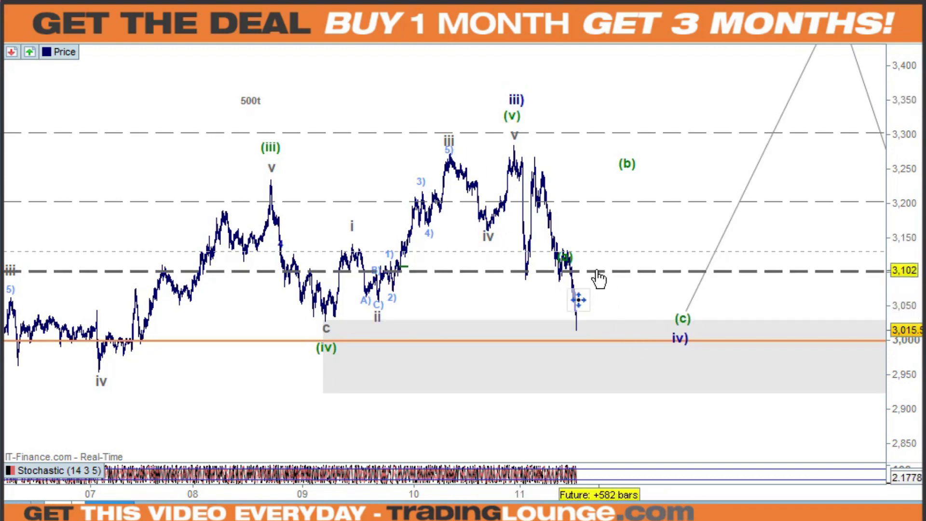
# - Move (a) below the first sharp low, (b) above the rebound high, and (c) with iv) below the latest price near 3,000
pyautogui.click(564, 257)
pyautogui.moveTo(564, 257); pyautogui.dragTo(525, 291)
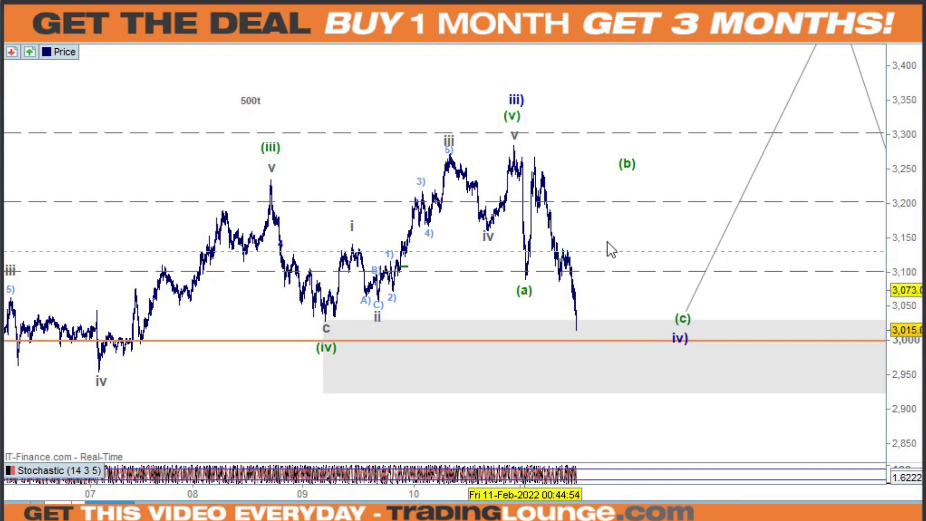
pyautogui.moveTo(629, 165); pyautogui.dragTo(542, 147)
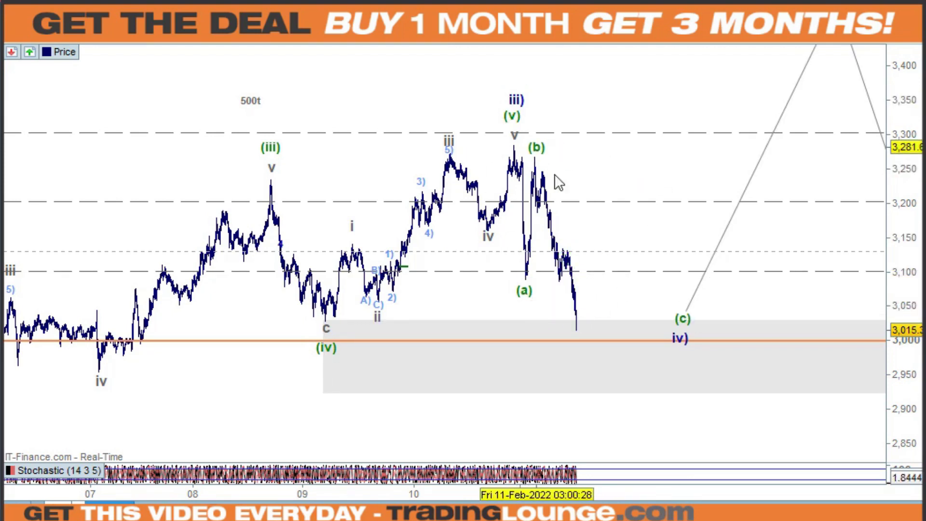
pyautogui.click(680, 318)
pyautogui.moveTo(681, 319); pyautogui.dragTo(582, 357)
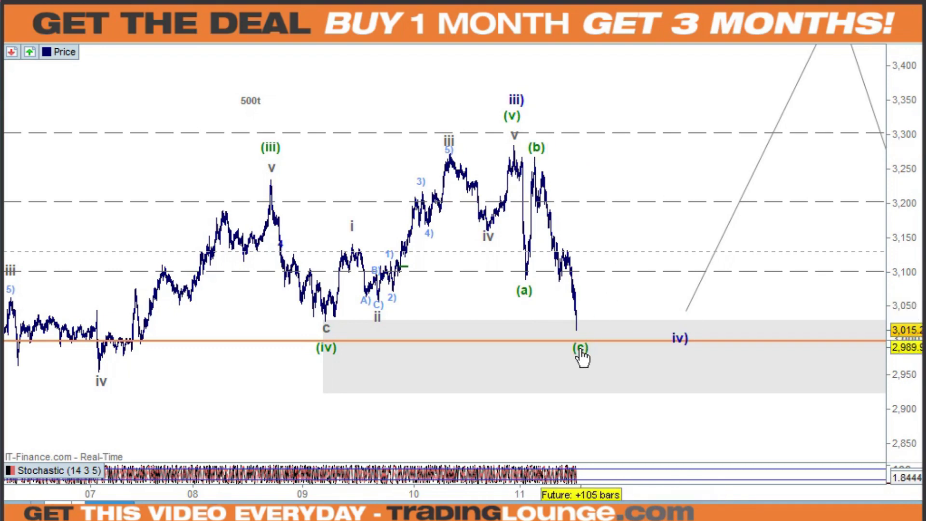
pyautogui.click(685, 347)
pyautogui.moveTo(685, 347); pyautogui.dragTo(585, 371)
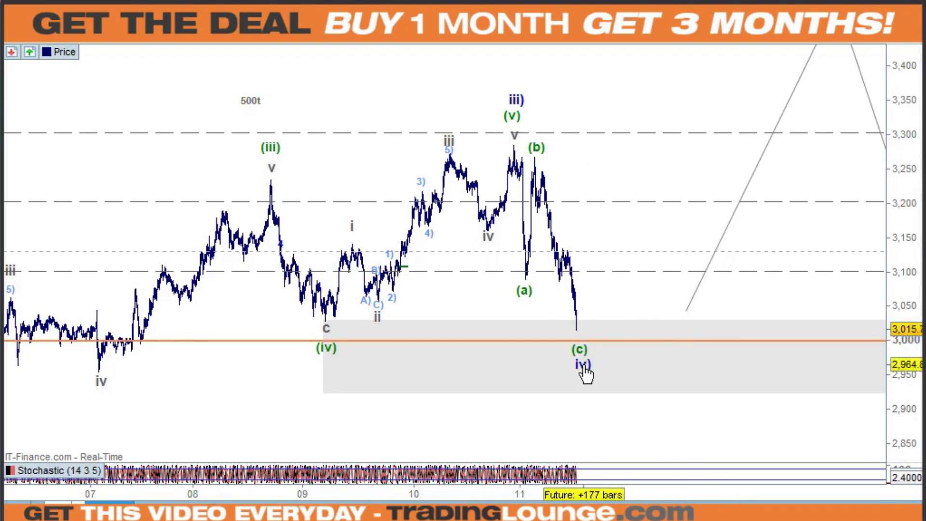
# - Add grey labels i below the first dip after (b), iii above the next high, and ii below the low near 3,090
pyautogui.scroll(5, 596, 375)
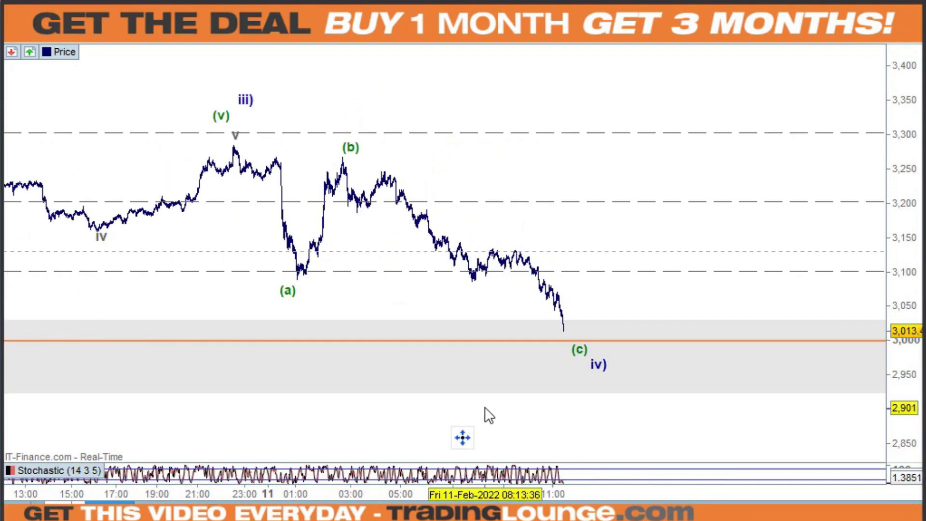
pyautogui.scroll(-3, 485, 410)
pyautogui.scroll(-1, 534, 357)
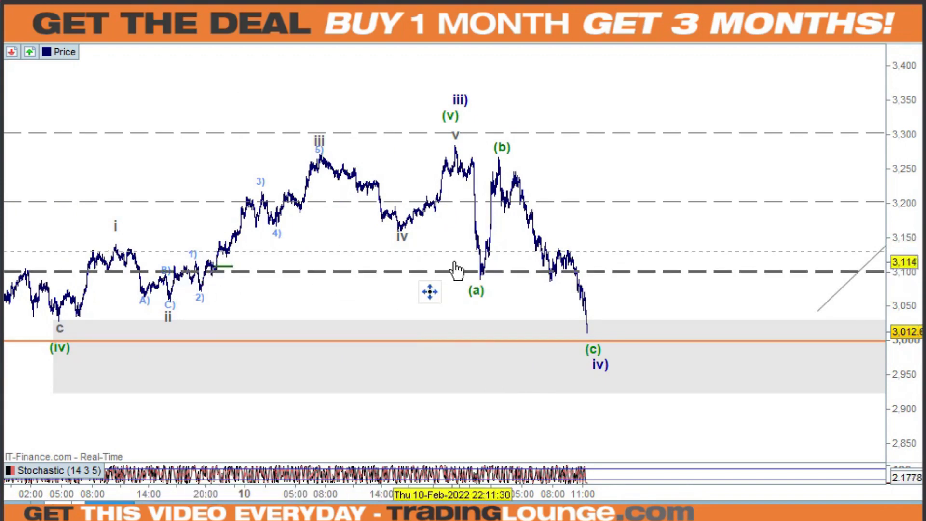
pyautogui.scroll(2, 426, 203)
pyautogui.scroll(-1, 426, 203)
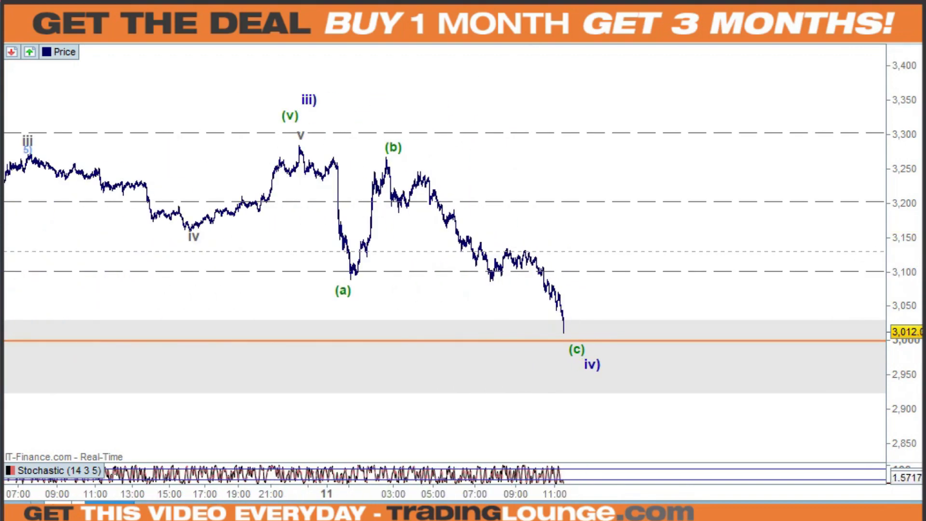
pyautogui.click(399, 222)
pyautogui.click(419, 158)
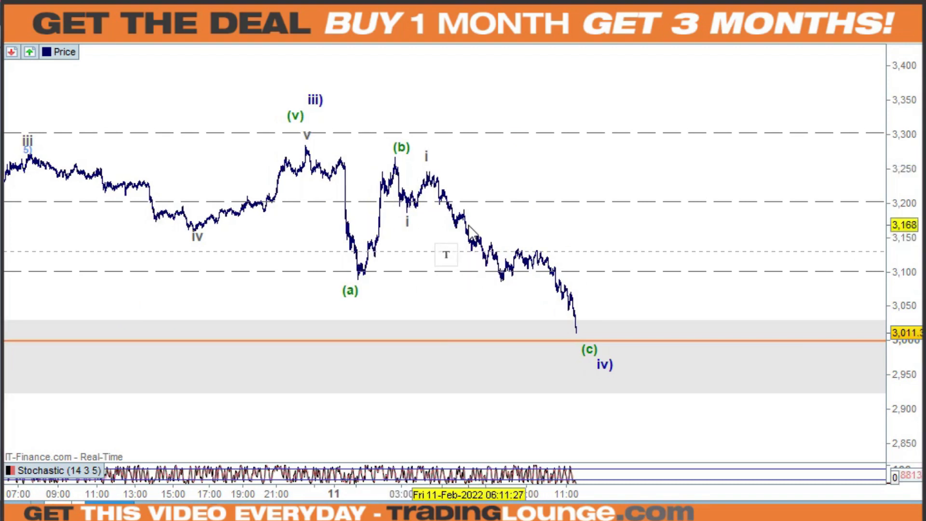
pyautogui.click(499, 293)
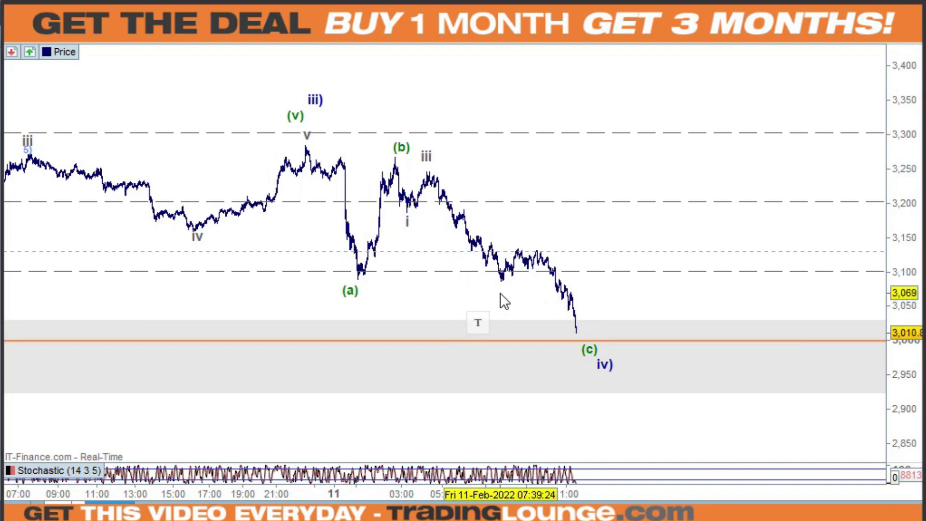
pyautogui.press('BackSpace')
pyautogui.press('BackSpace')
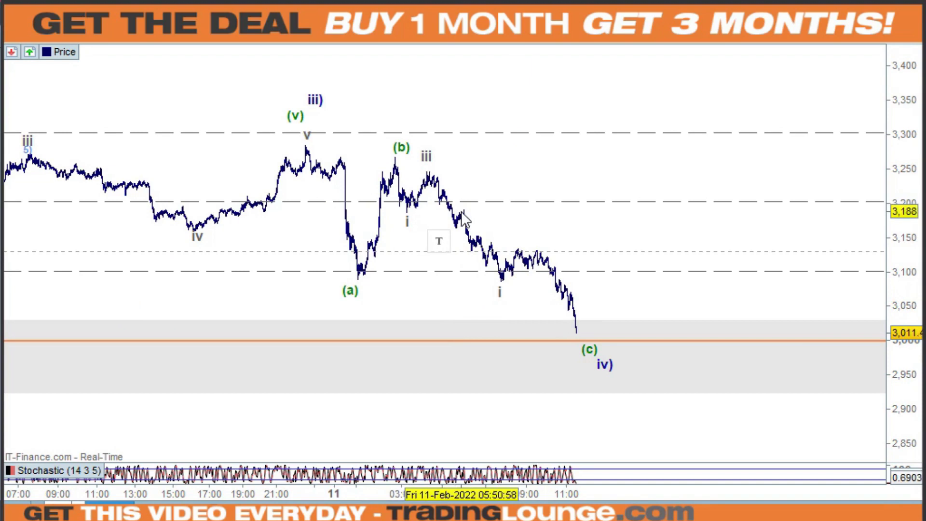
pyautogui.write('i')
# - Add a grey iv label above the bounce near 3,130 and a grey v label beside blue iv)
pyautogui.click(543, 241)
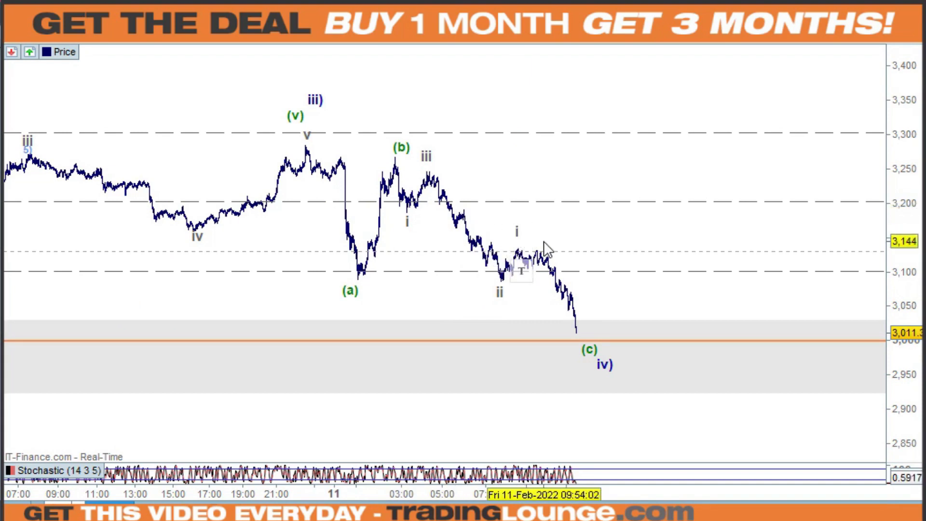
pyautogui.write('v')
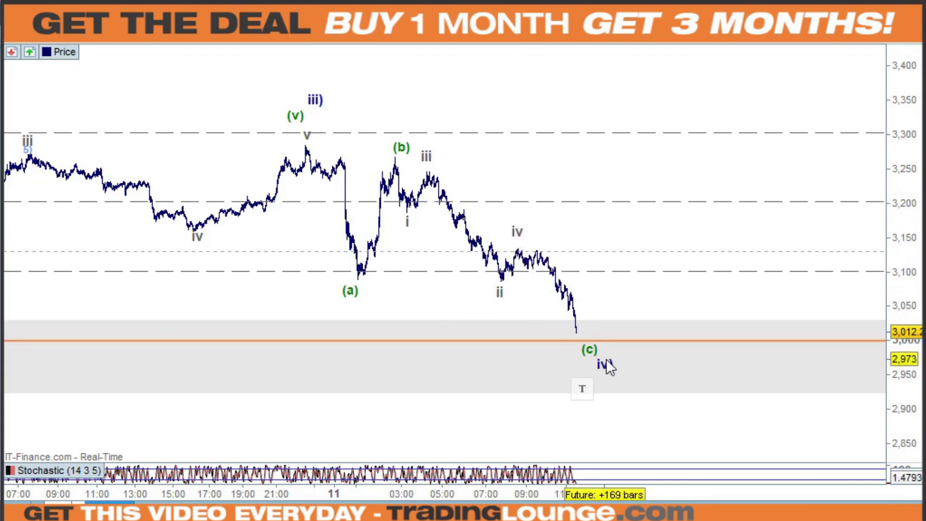
pyautogui.click(624, 360)
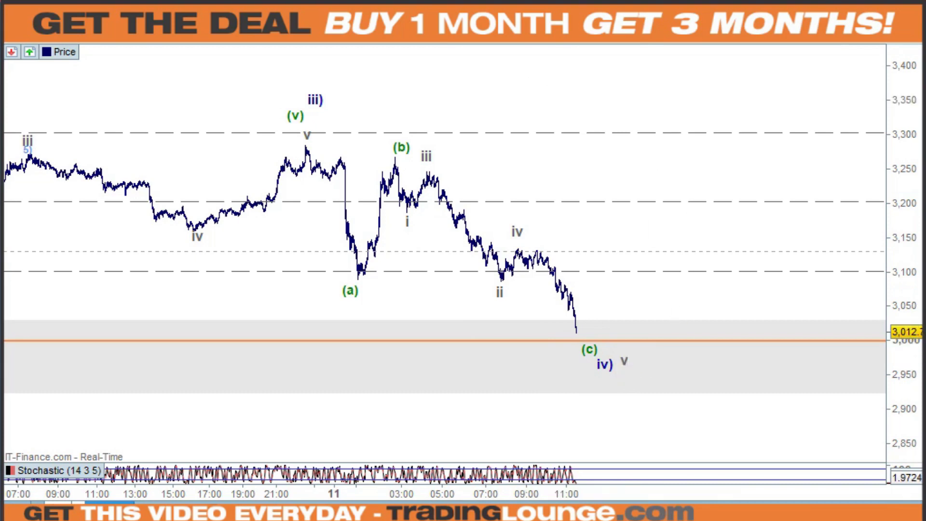
# - Swap the grey ii and iii labels so ii marks the high and iii the low, and nudge grey iv toward its bounce
pyautogui.moveTo(426, 155)
pyautogui.mouseDown()
pyautogui.moveTo(520, 243)
pyautogui.moveTo(495, 298)
pyautogui.moveTo(471, 182)
pyautogui.moveTo(429, 166)
pyautogui.mouseUp()
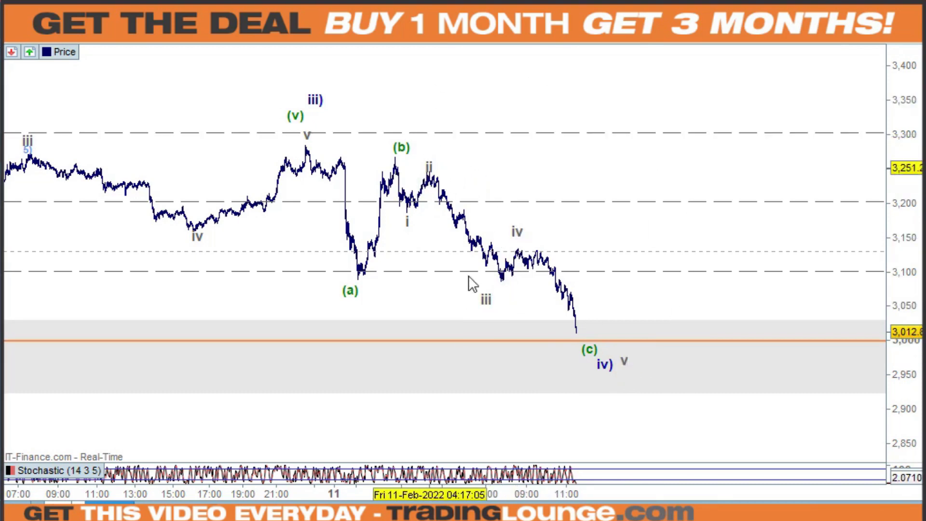
pyautogui.moveTo(488, 304); pyautogui.dragTo(506, 303)
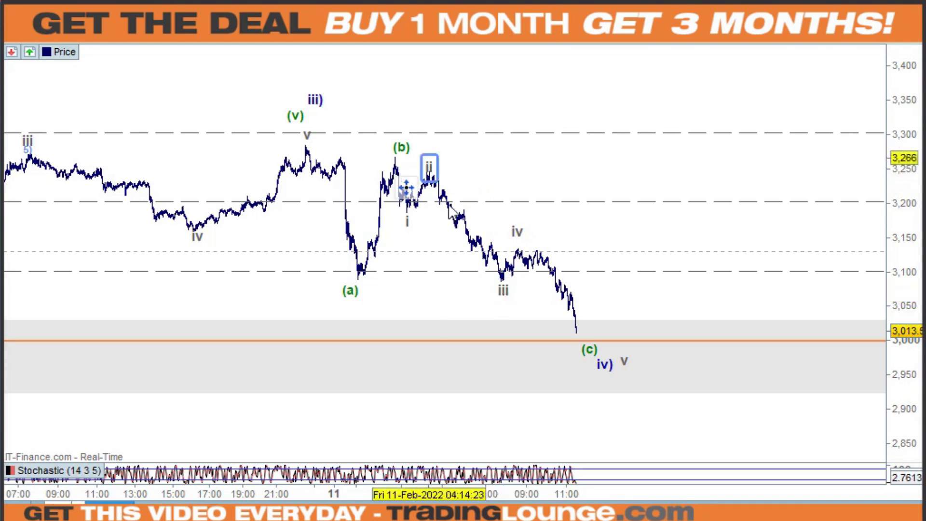
pyautogui.moveTo(517, 233); pyautogui.dragTo(520, 238)
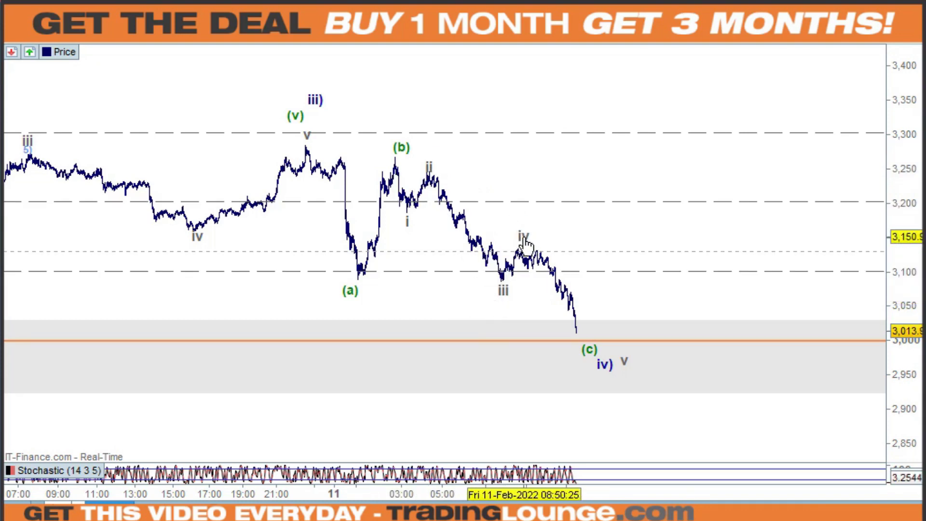
# - Place the grey iv label directly above the first peak of the bounce after iii
pyautogui.scroll(3, 524, 282)
pyautogui.moveTo(920, 213); pyautogui.dragTo(913, 65)
pyautogui.moveTo(902, 278); pyautogui.dragTo(905, 415)
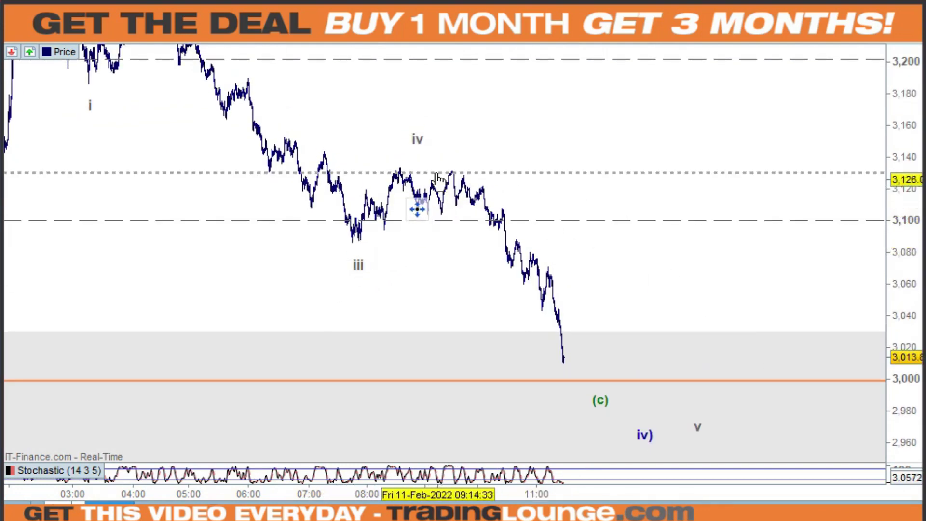
pyautogui.moveTo(449, 151); pyautogui.dragTo(409, 156)
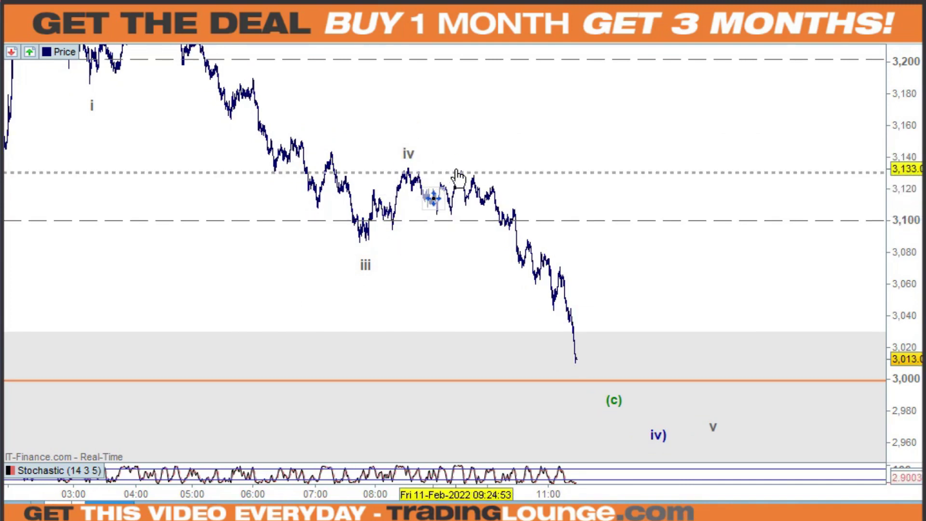
# - Add light-blue subwave labels 1) below the first dip after grey iv and 2) above the following rebound high
pyautogui.click(437, 230)
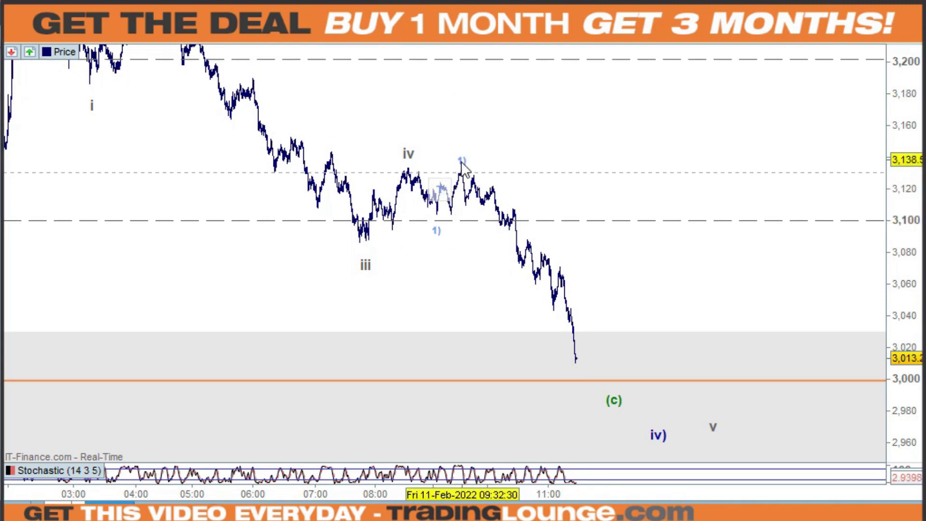
pyautogui.click(462, 160)
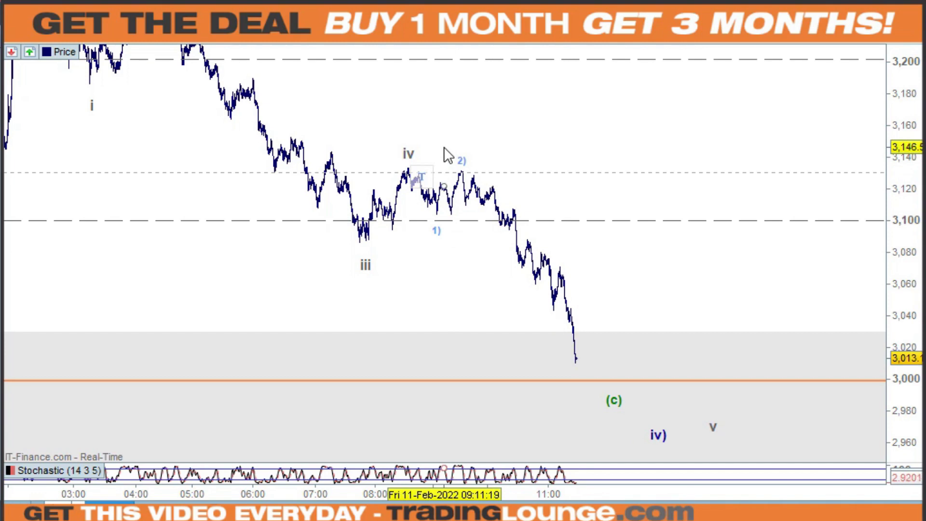
pyautogui.moveTo(907, 407); pyautogui.dragTo(908, 265)
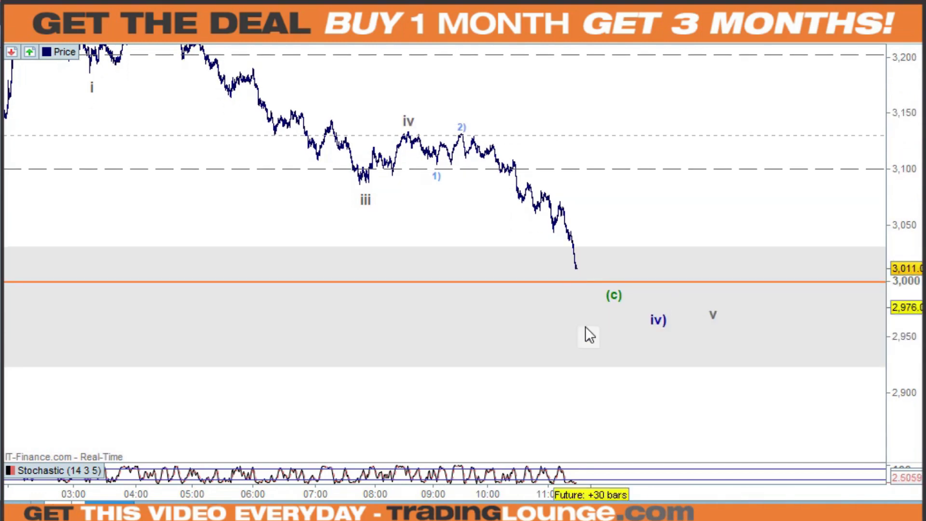
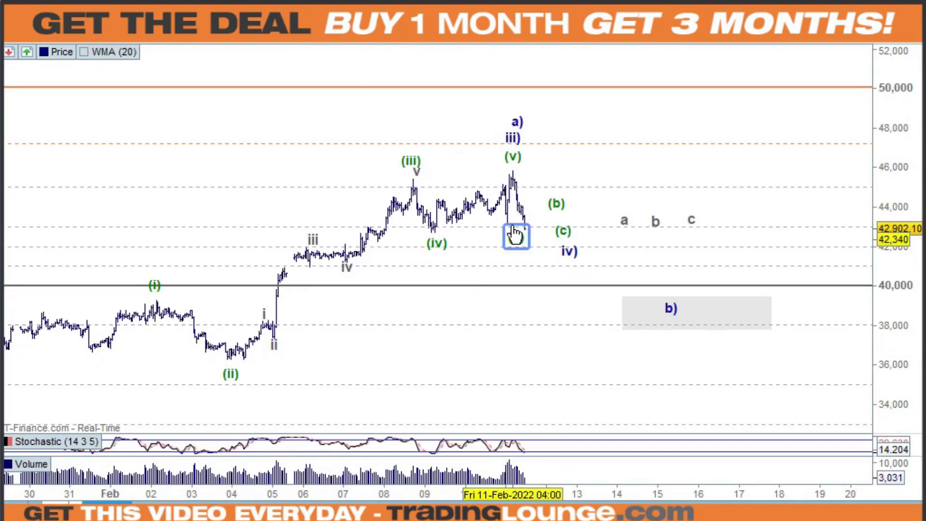
# - Reposition the green (a) below the latest low near 42,200, (b) near 44,320, and (c) directly above blue iv) near 40,880
pyautogui.click(515, 235)
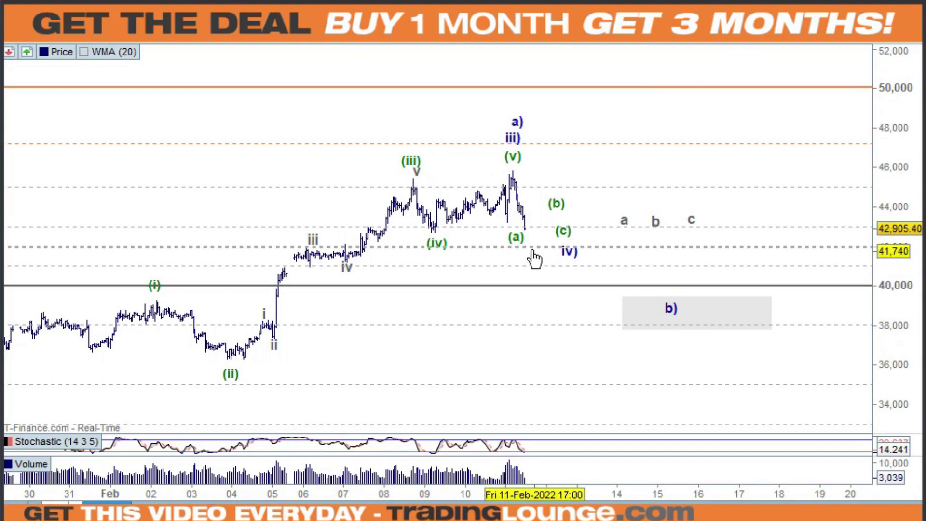
pyautogui.moveTo(519, 245)
pyautogui.mouseDown()
pyautogui.moveTo(533, 260)
pyautogui.moveTo(528, 251)
pyautogui.mouseUp()
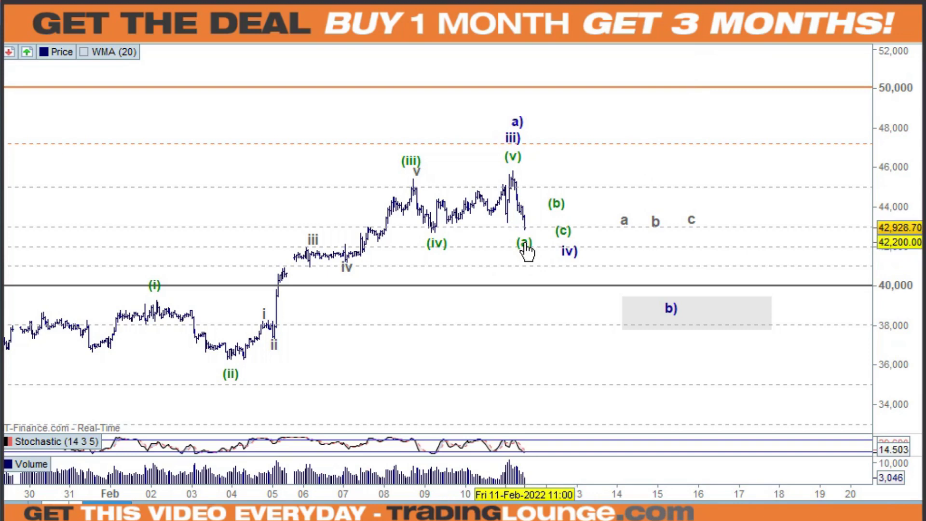
pyautogui.moveTo(557, 196); pyautogui.dragTo(549, 201)
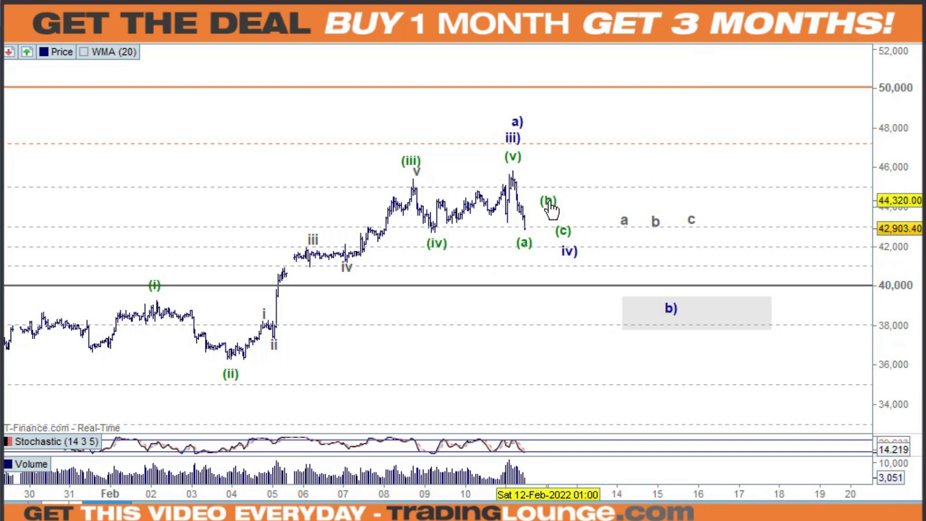
pyautogui.moveTo(569, 253); pyautogui.dragTo(568, 271)
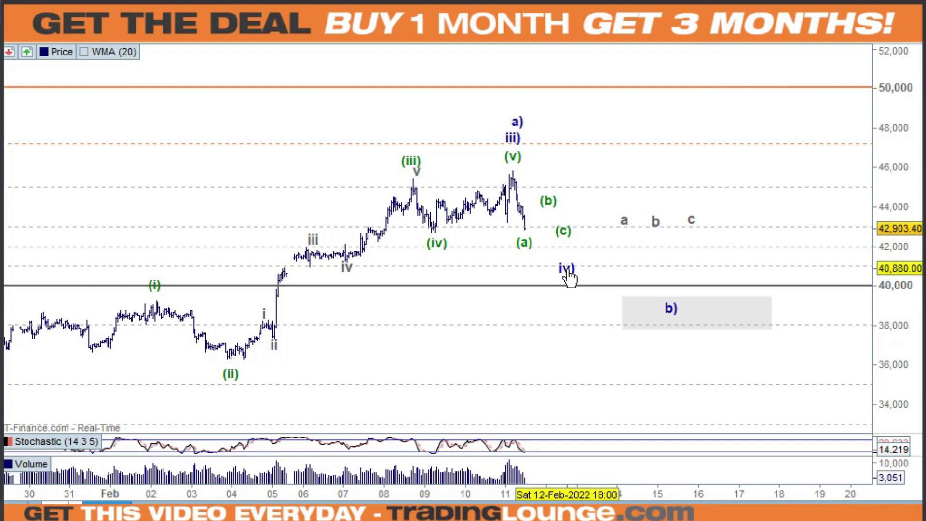
pyautogui.moveTo(564, 234); pyautogui.dragTo(567, 260)
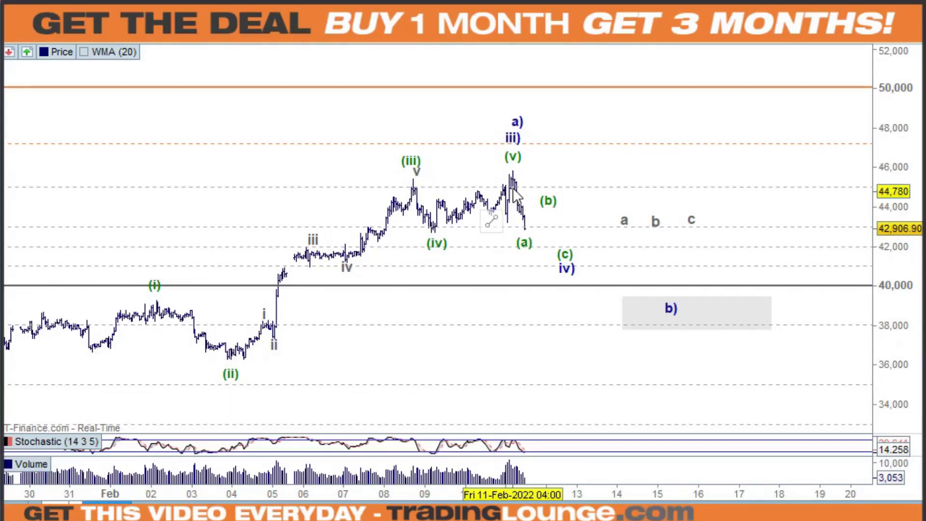
# - Draw a zigzag projection from (a) up to (b), down to (c) at about 42,000, and up to about 46,000
pyautogui.click(529, 235)
pyautogui.click(544, 206)
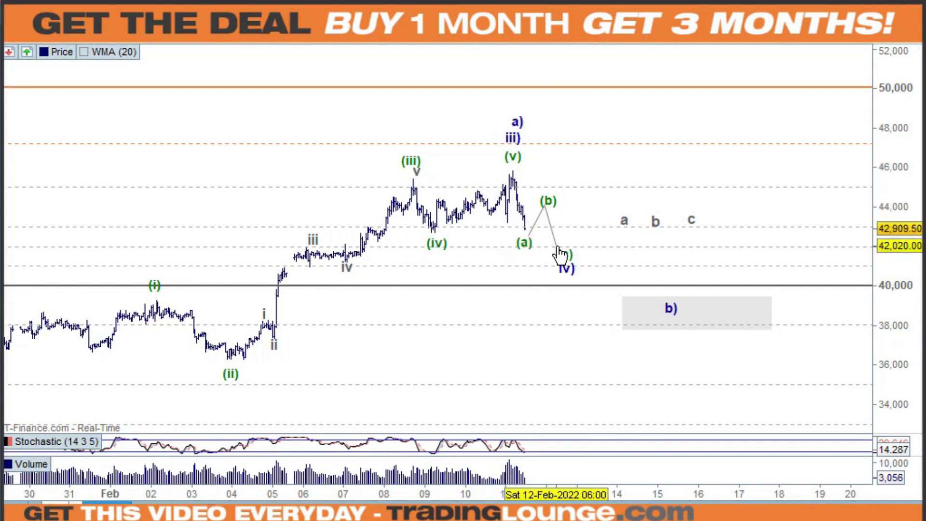
pyautogui.click(557, 247)
pyautogui.click(557, 247)
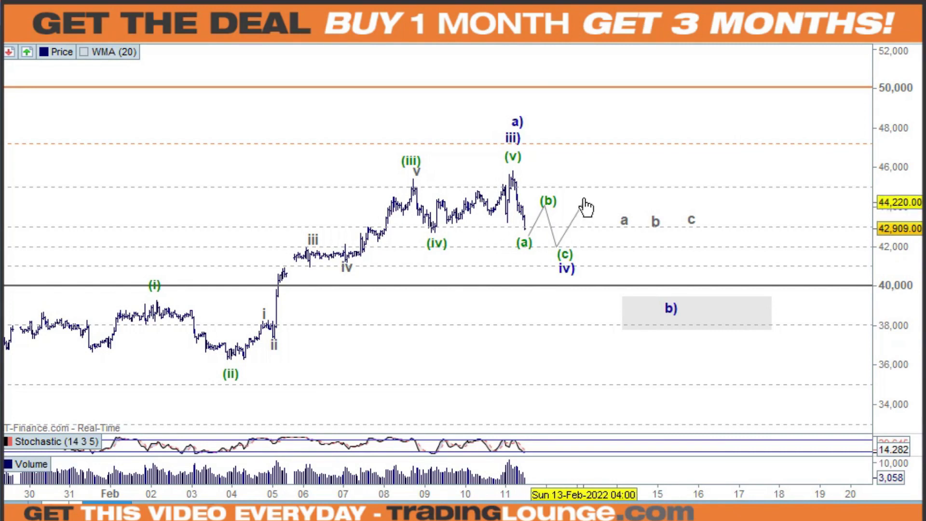
pyautogui.moveTo(595, 167); pyautogui.dragTo(593, 164)
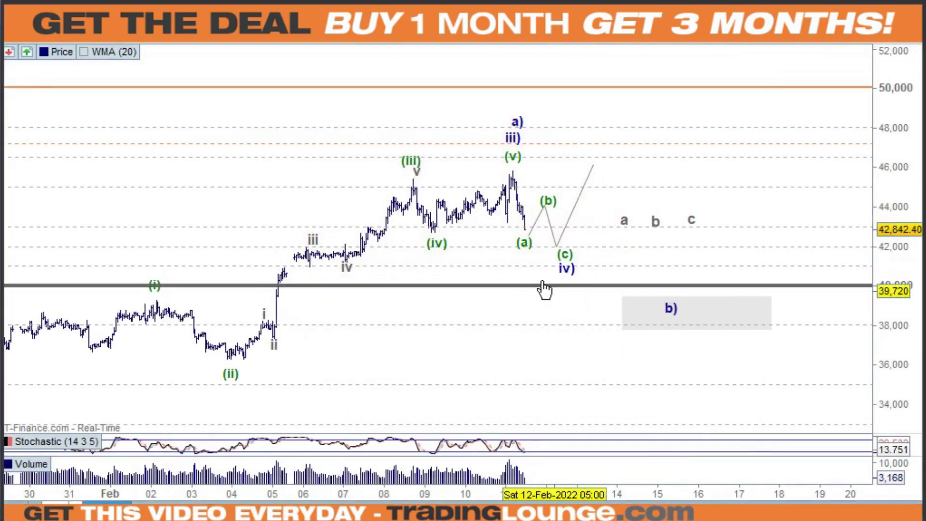
pyautogui.click(564, 253)
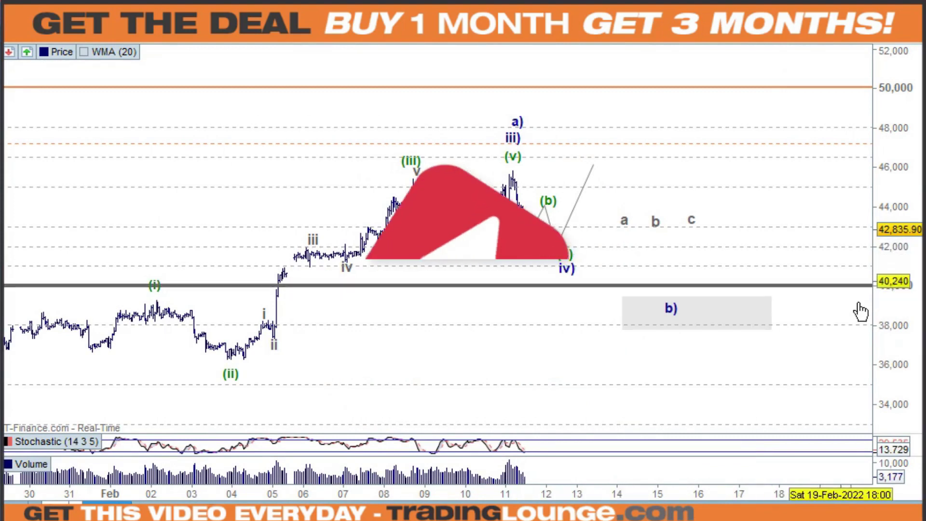
pyautogui.click(641, 311)
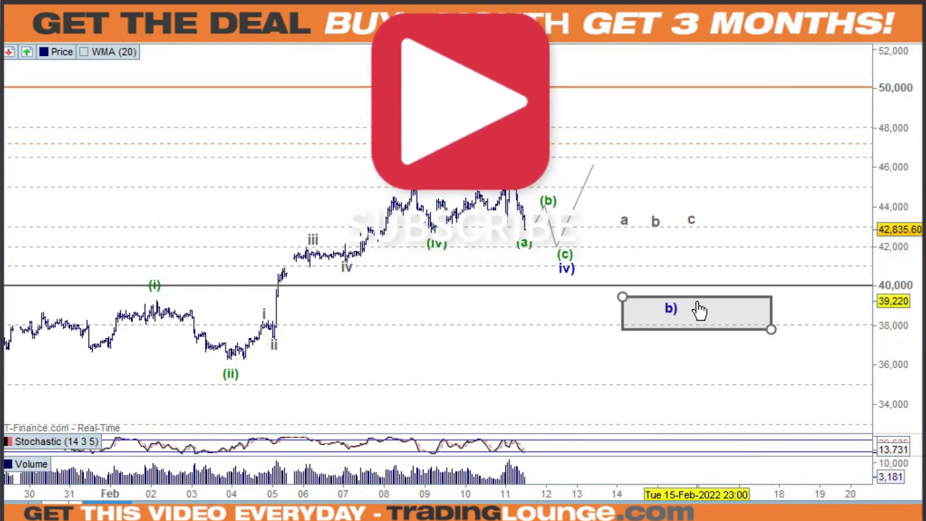
pyautogui.click(702, 354)
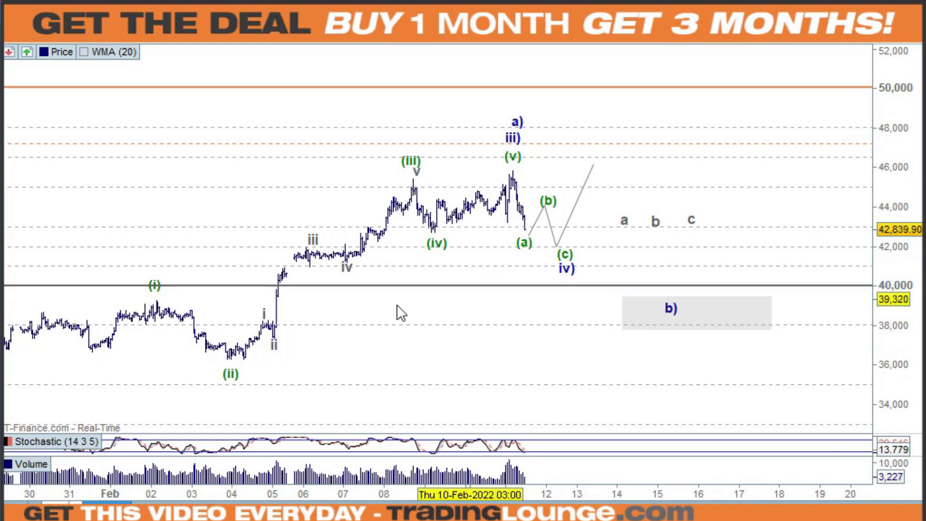
# - Switch the Bitcoin chart to the 4-hour timeframe and examine the wave i) to v) count and the support zones around iv)
pyautogui.click(114, 35)
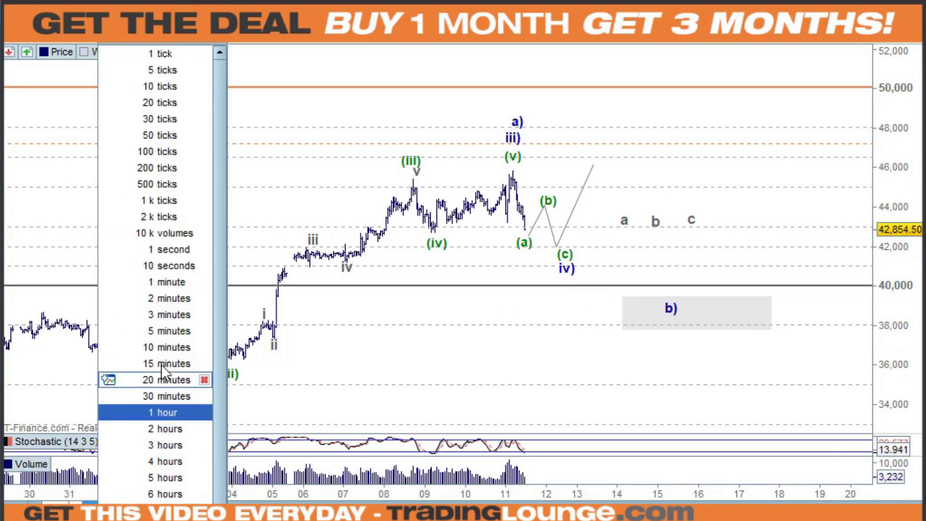
pyautogui.click(164, 461)
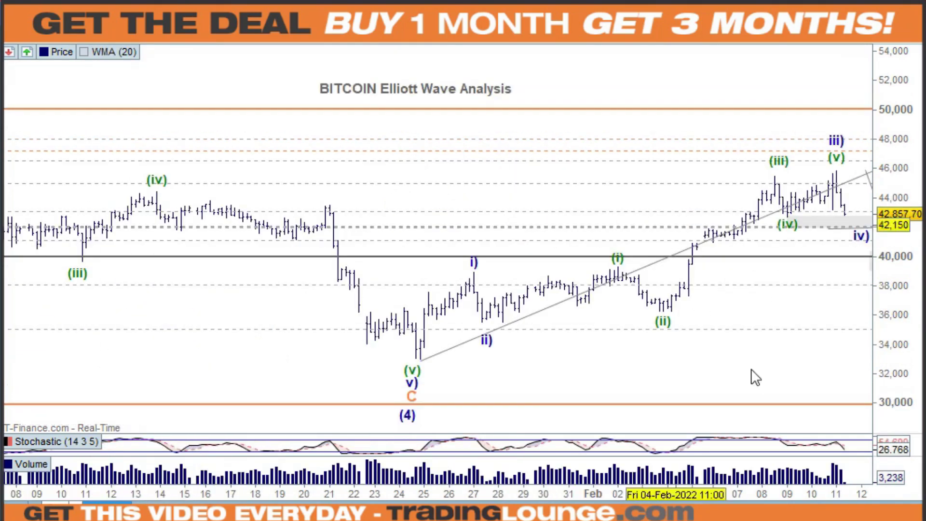
pyautogui.moveTo(743, 489); pyautogui.dragTo(482, 489)
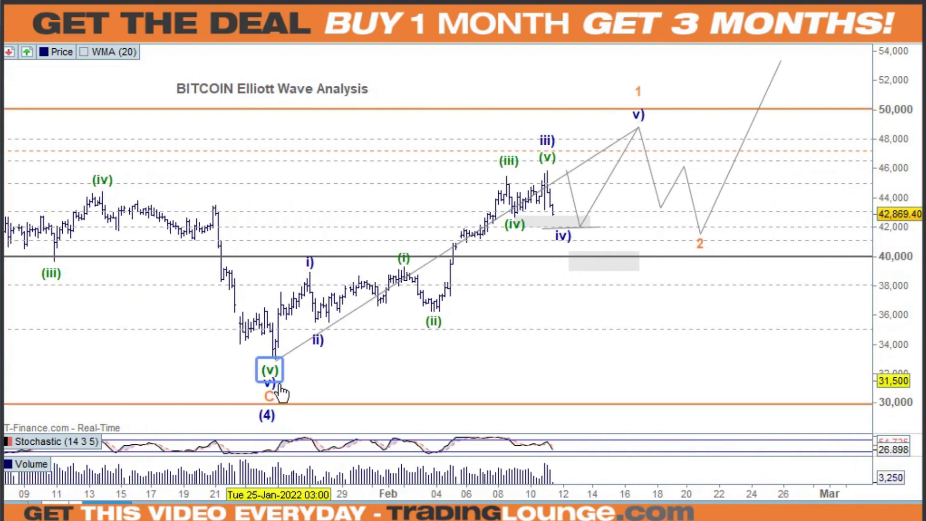
pyautogui.click(318, 334)
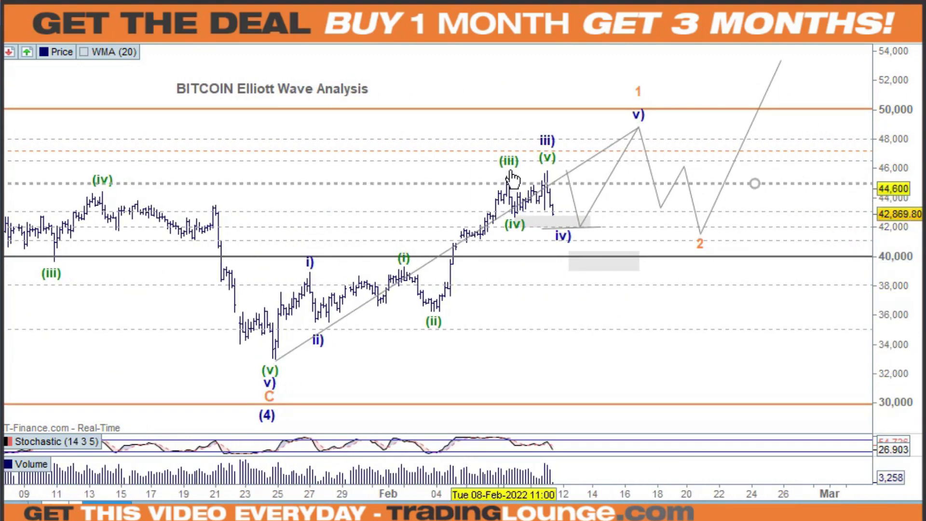
pyautogui.click(620, 330)
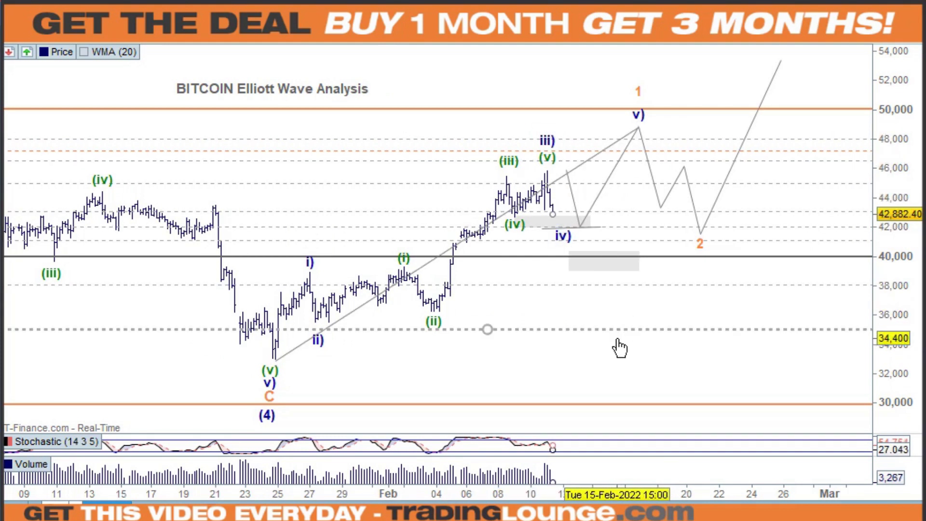
pyautogui.press('Delete')
pyautogui.scroll(2, 608, 364)
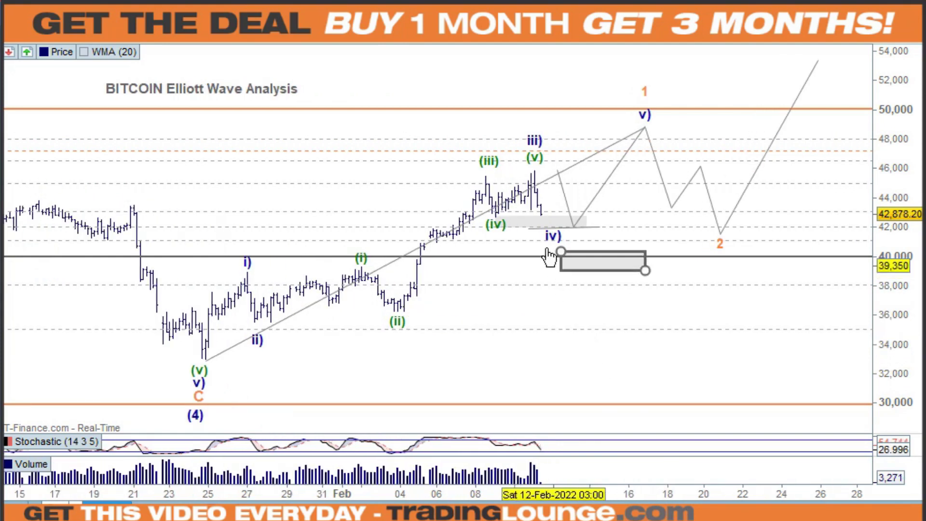
pyautogui.click(548, 240)
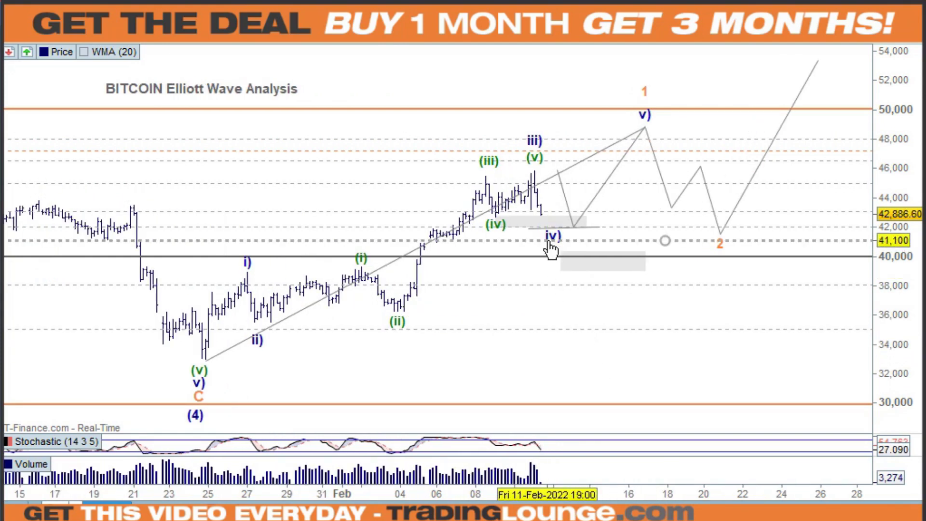
pyautogui.click(560, 251)
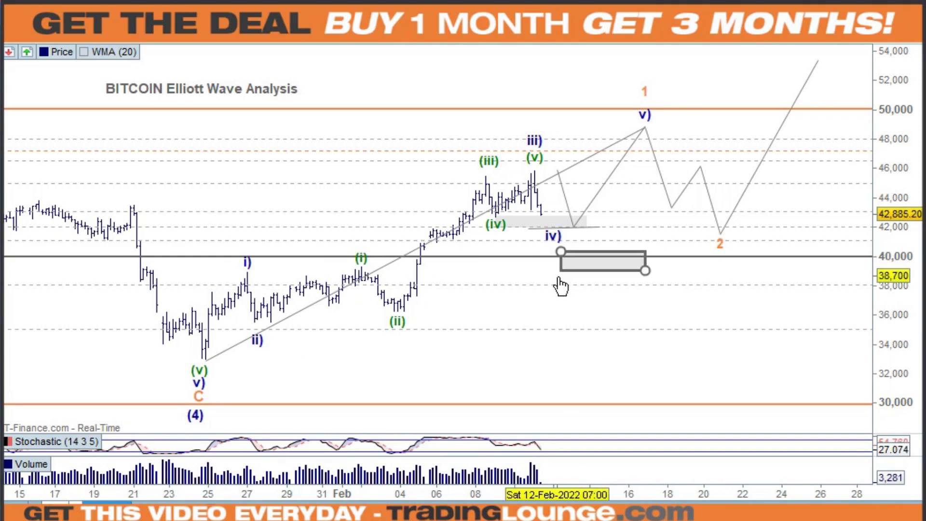
pyautogui.click(559, 286)
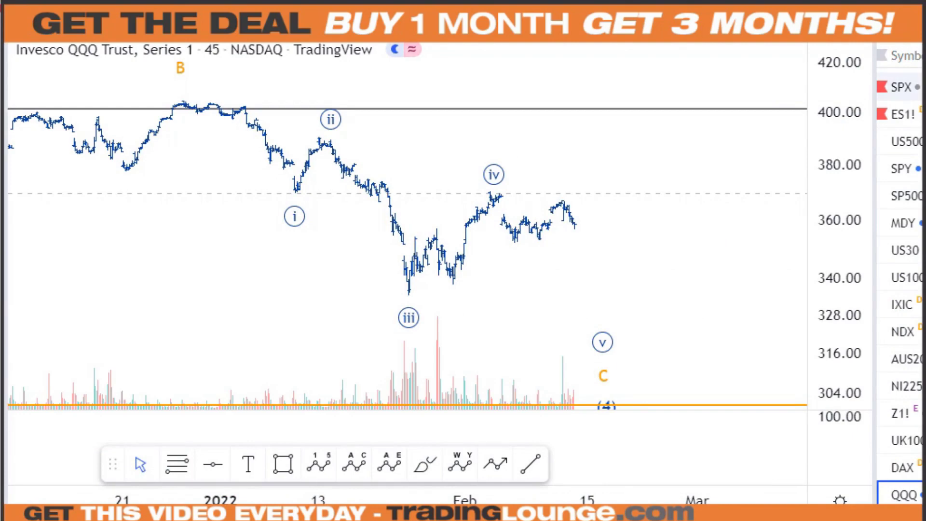
# - Load a different watchlist and show the US Government Bonds 10 YR Yield chart
pyautogui.scroll(-10, 907, 241)
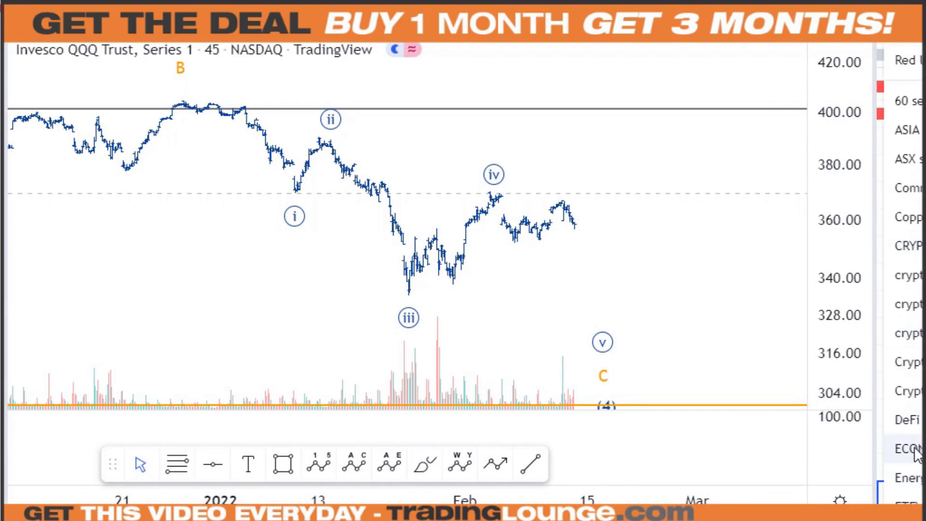
pyautogui.scroll(-10, 914, 103)
pyautogui.click(910, 92)
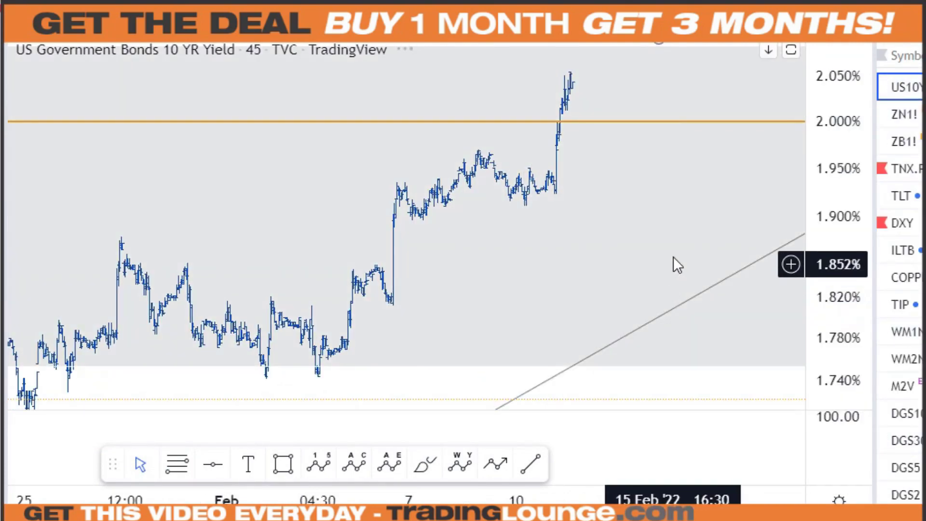
# - Switch the 10-year yield chart to the daily timeframe and examine the wave 5 of (C) count and projected reversal around the 2% level
pyautogui.moveTo(837, 127); pyautogui.dragTo(838, 293)
pyautogui.scroll(-1, 492, 324)
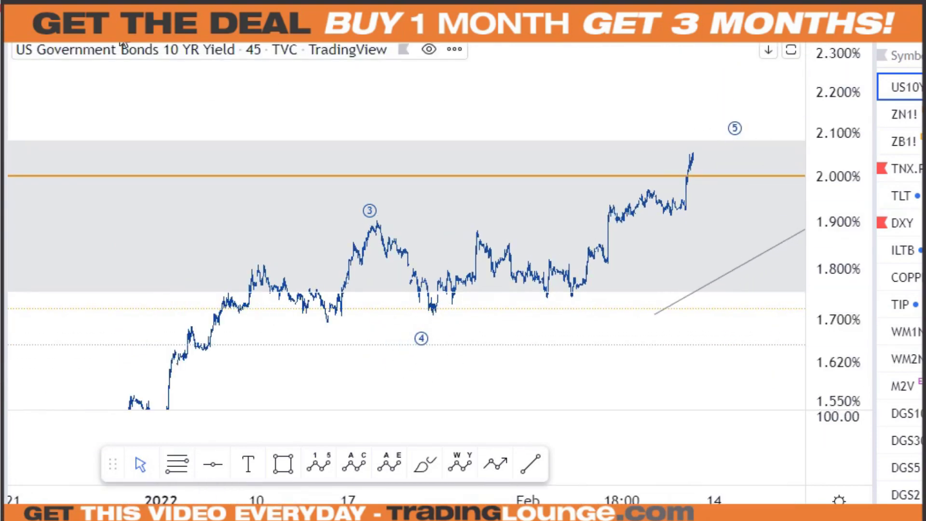
pyautogui.click(253, 49)
pyautogui.click(162, 517)
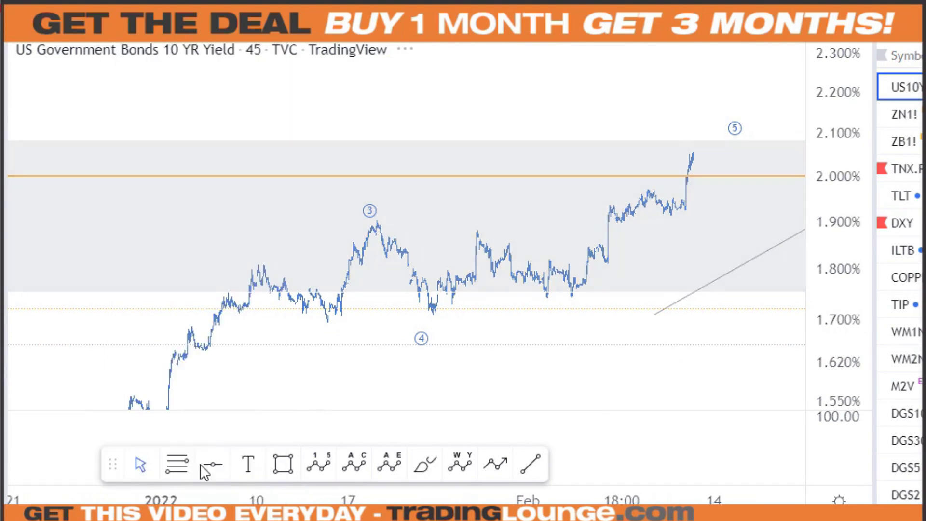
pyautogui.moveTo(834, 314); pyautogui.dragTo(834, 358)
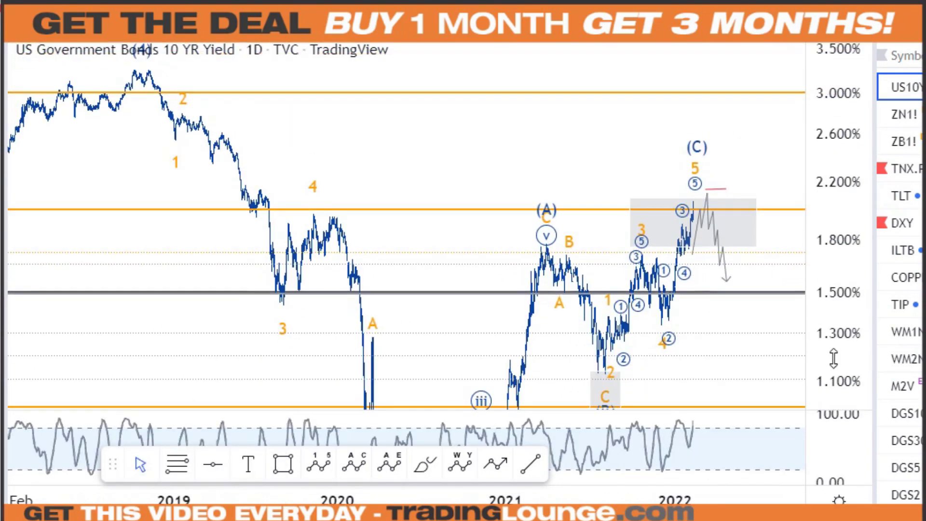
pyautogui.scroll(5, 694, 331)
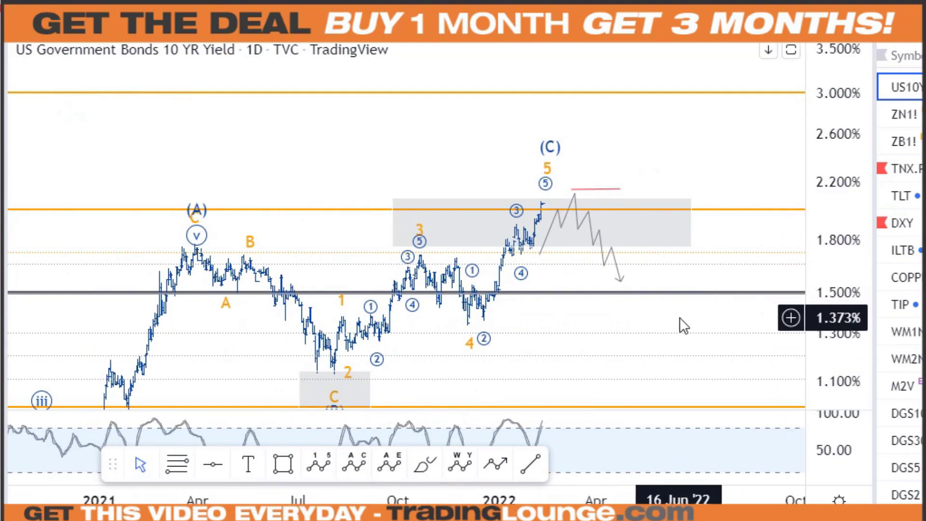
pyautogui.moveTo(680, 325); pyautogui.dragTo(672, 252)
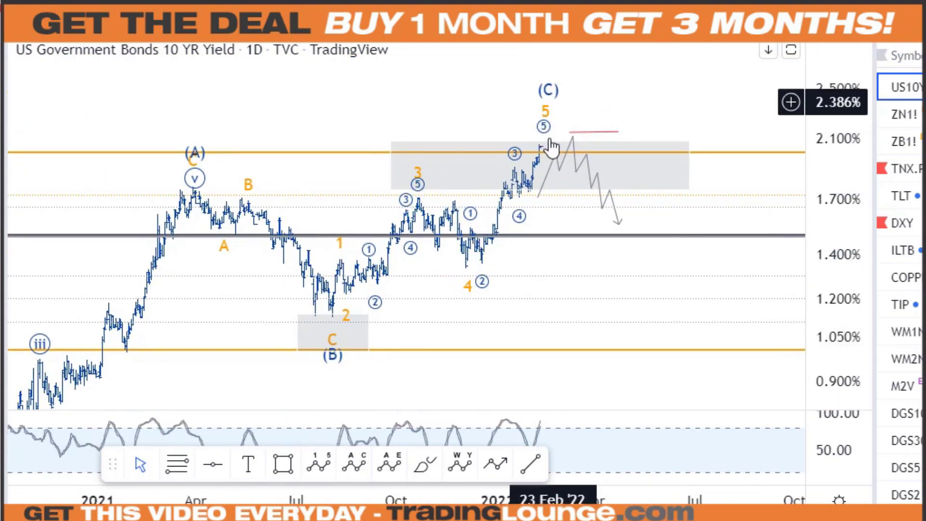
pyautogui.scroll(3, 547, 238)
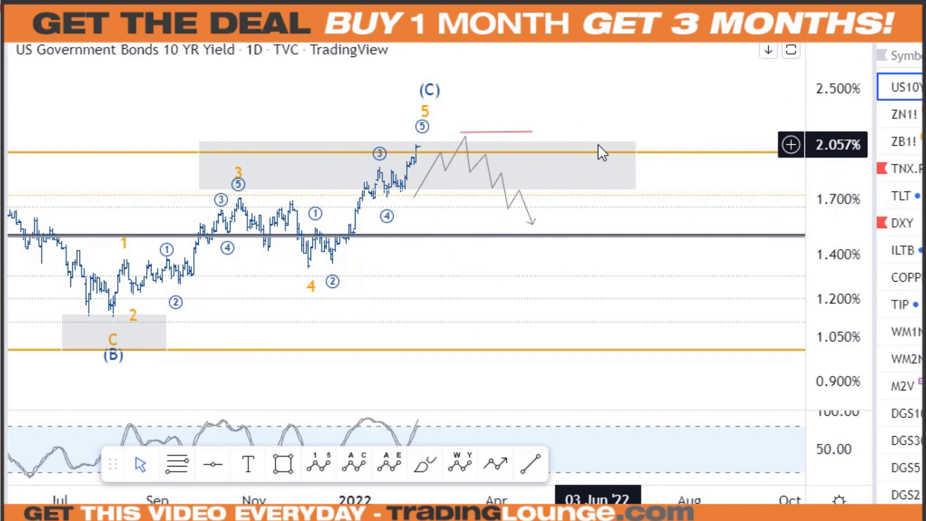
pyautogui.moveTo(562, 89); pyautogui.dragTo(786, 114)
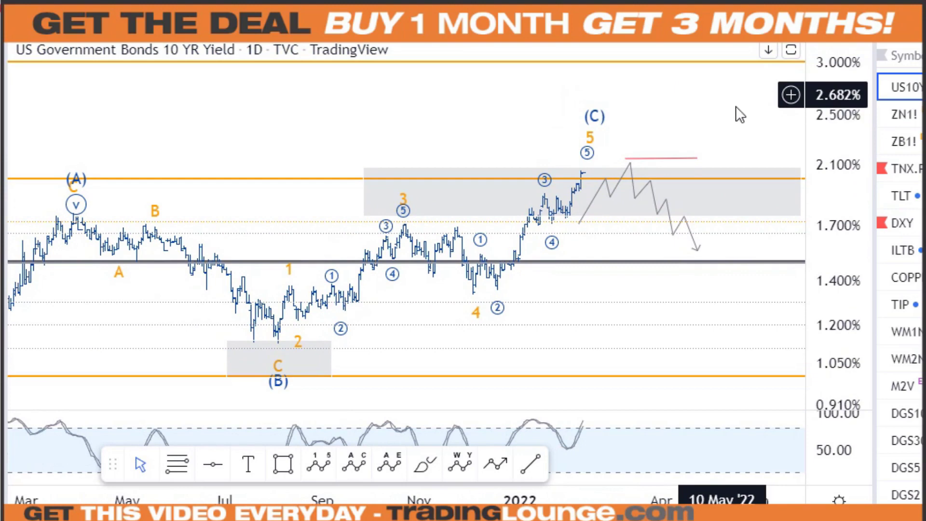